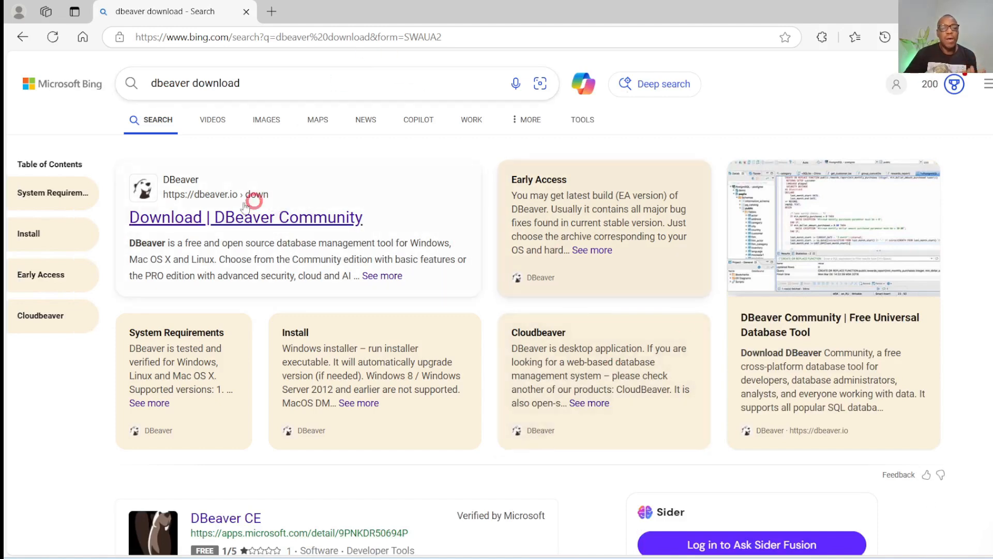
Open the DBeaver Community download page on dbeaver.io from the search results
{"action": "scroll", "coordinate": [565, 166], "scroll_direction": "down", "scroll_amount": 8}
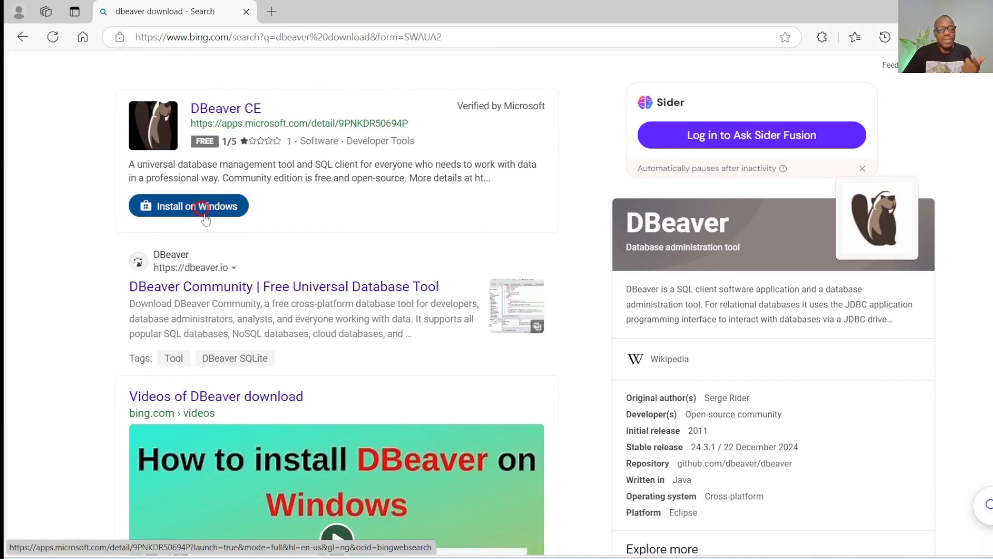
{"action": "scroll", "coordinate": [306, 233], "scroll_direction": "up", "scroll_amount": 8}
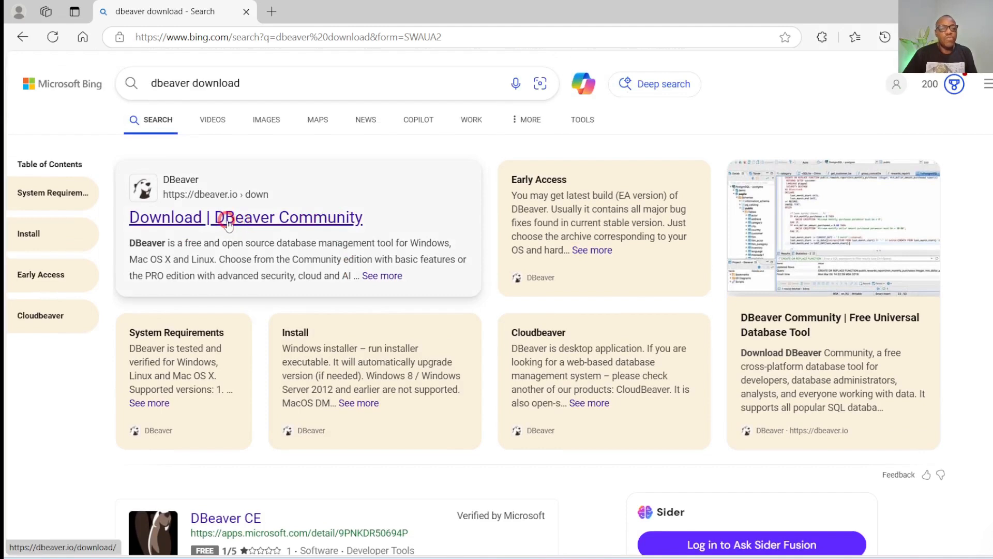
{"action": "left_click", "coordinate": [229, 221]}
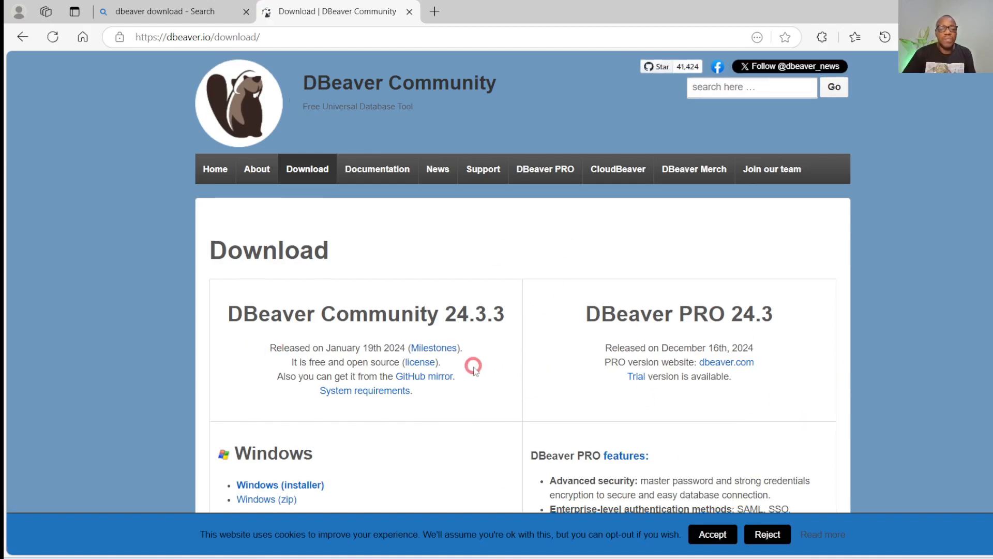
Download the Windows installer of DBeaver Community 24.3.3 and save the setup file
{"action": "scroll", "coordinate": [470, 365], "scroll_direction": "down", "scroll_amount": 5}
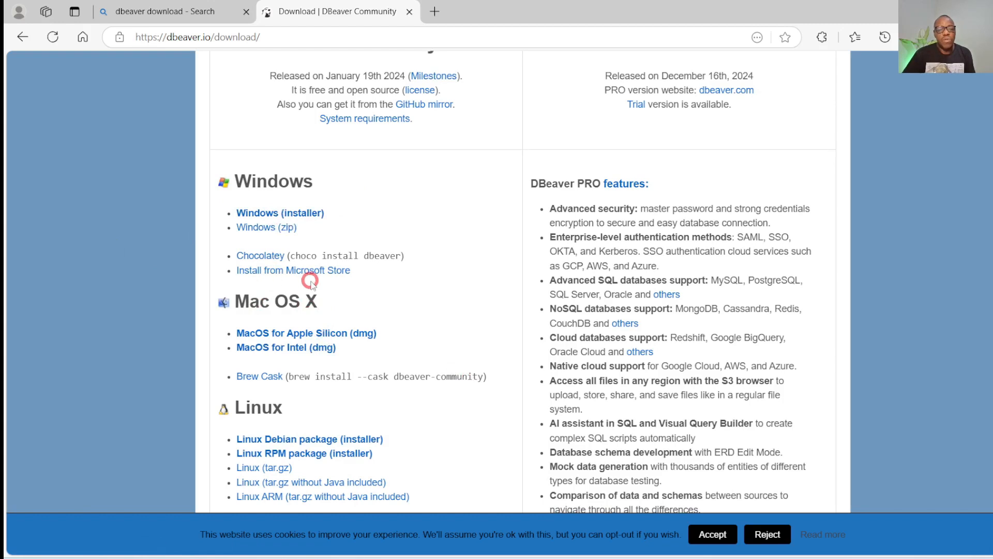
{"action": "left_click", "coordinate": [287, 215]}
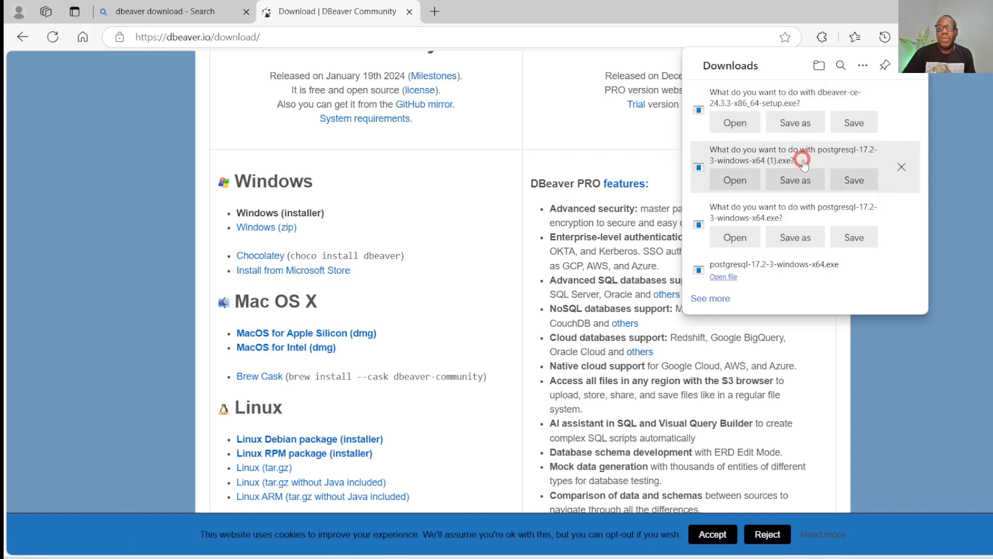
{"action": "left_click", "coordinate": [854, 122]}
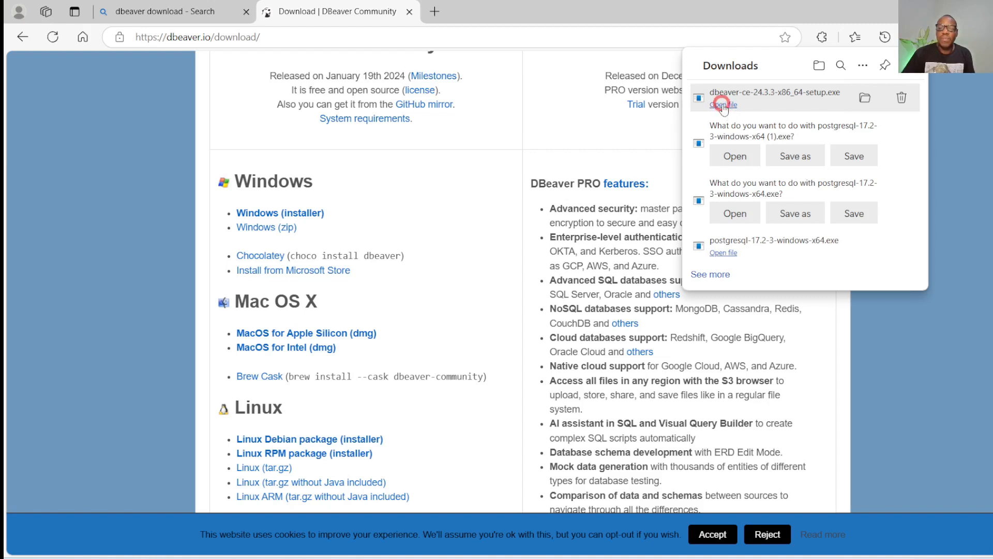
Run the downloaded dbeaver-ce-24.3.3-x86_64-setup.exe and confirm English as the installer language
{"action": "left_click", "coordinate": [723, 105]}
{"action": "left_click", "coordinate": [705, 203]}
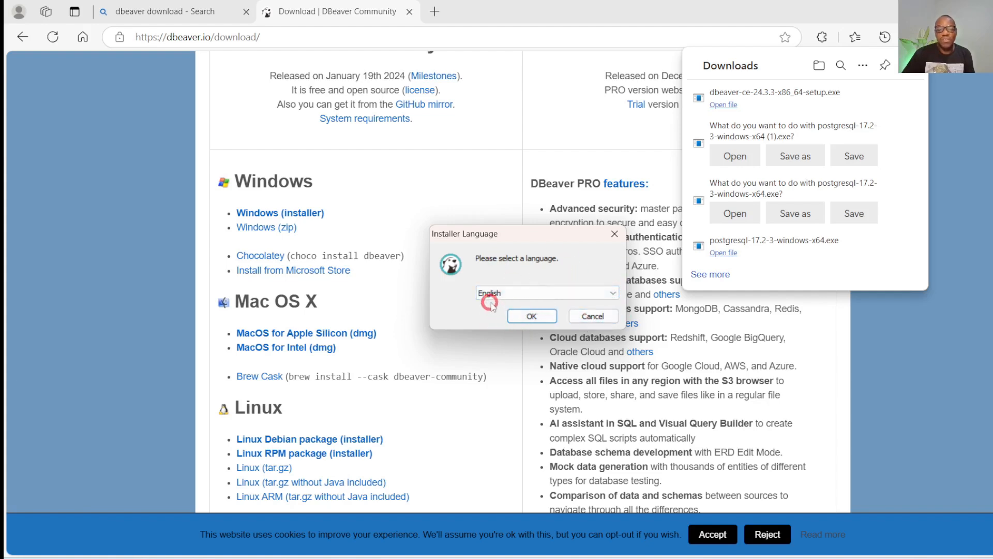
{"action": "left_click", "coordinate": [611, 298]}
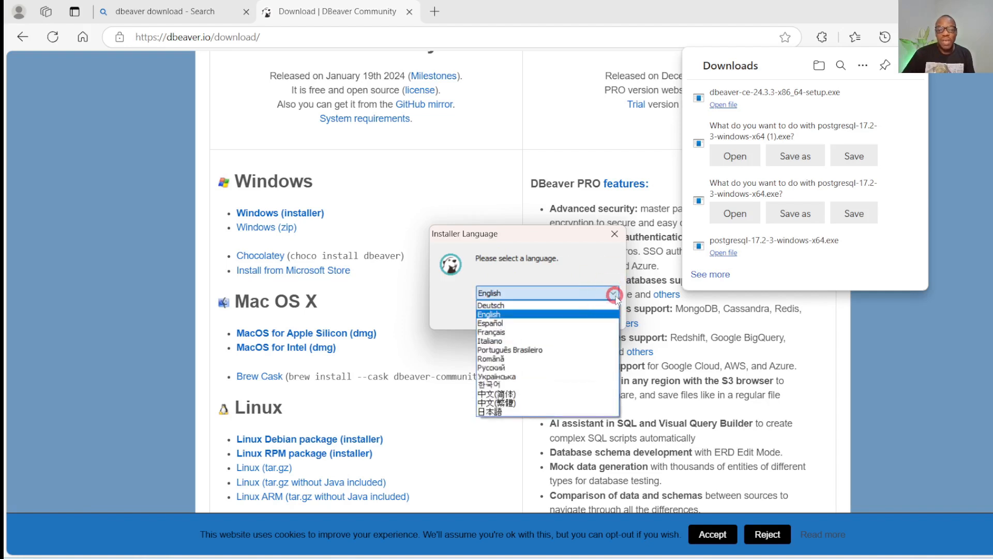
{"action": "left_click", "coordinate": [614, 295]}
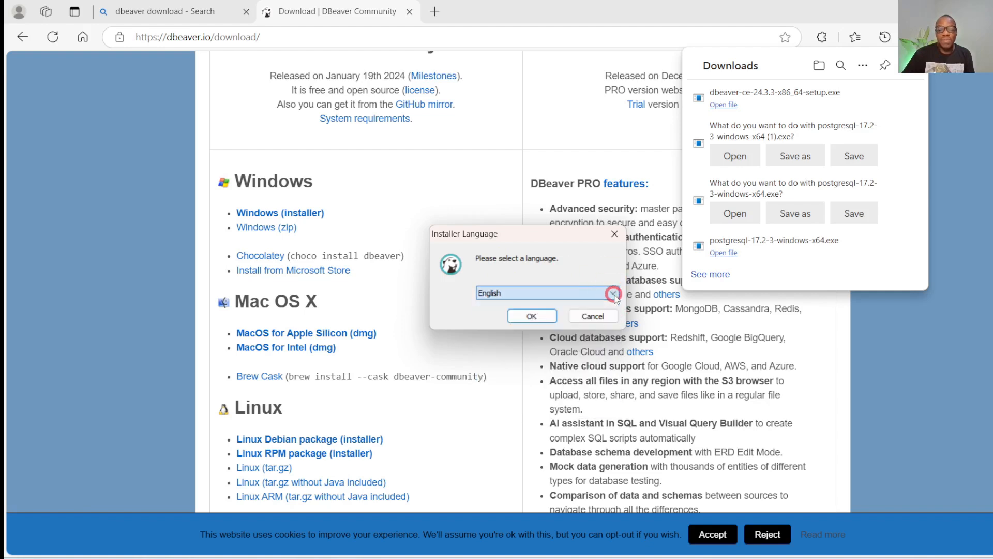
{"action": "left_click", "coordinate": [532, 317]}
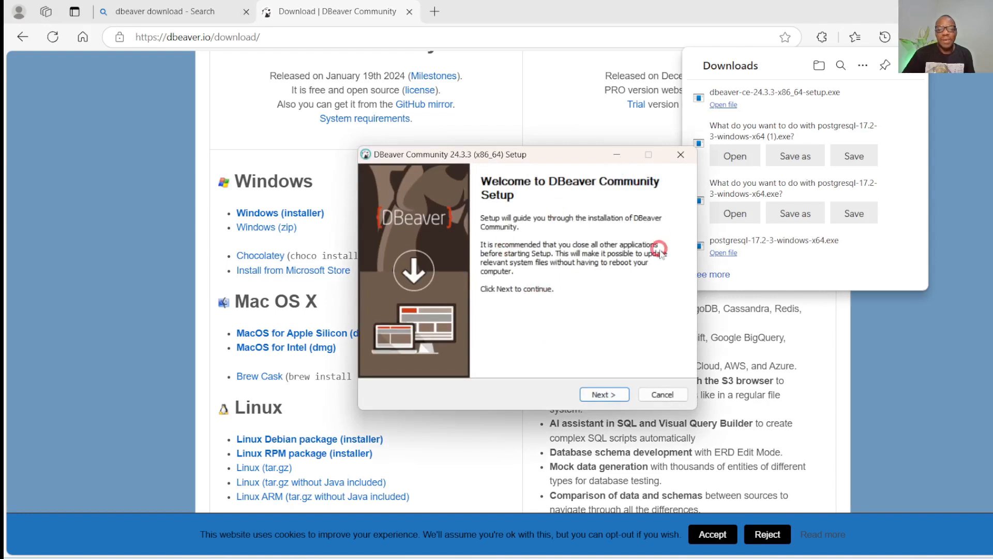
Accept the license agreement and choose to install DBeaver for anyone who uses this computer (all users)
{"action": "left_click", "coordinate": [603, 397]}
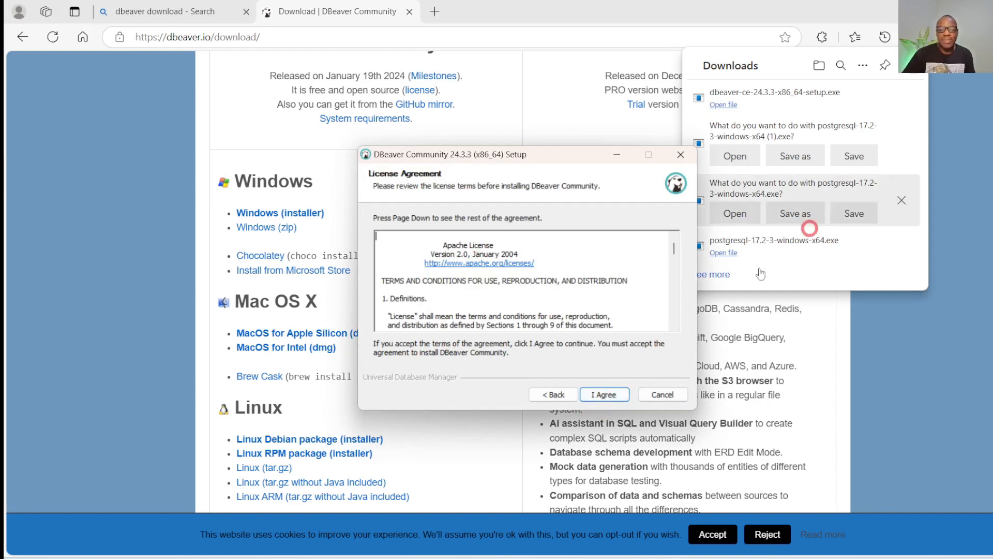
{"action": "left_click", "coordinate": [609, 397]}
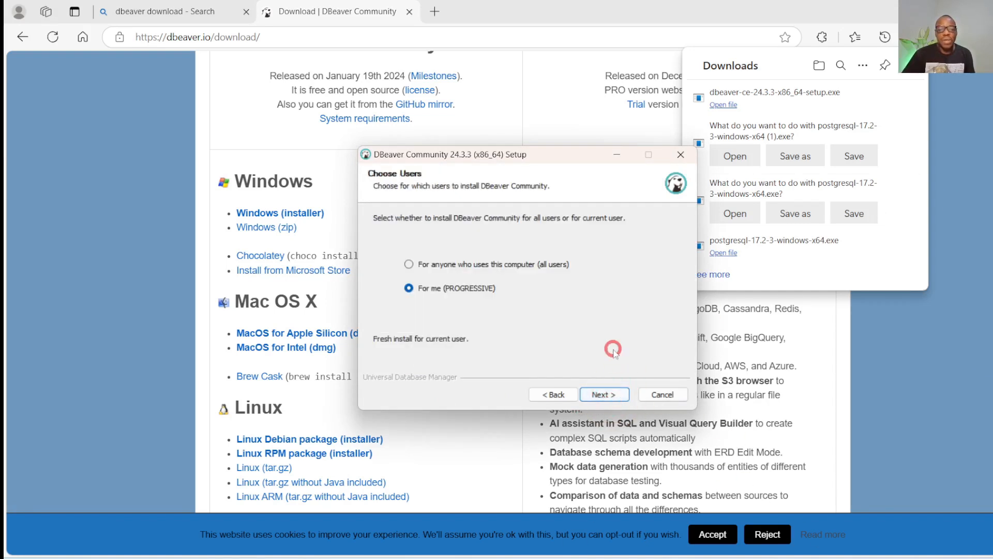
{"action": "left_click", "coordinate": [608, 396]}
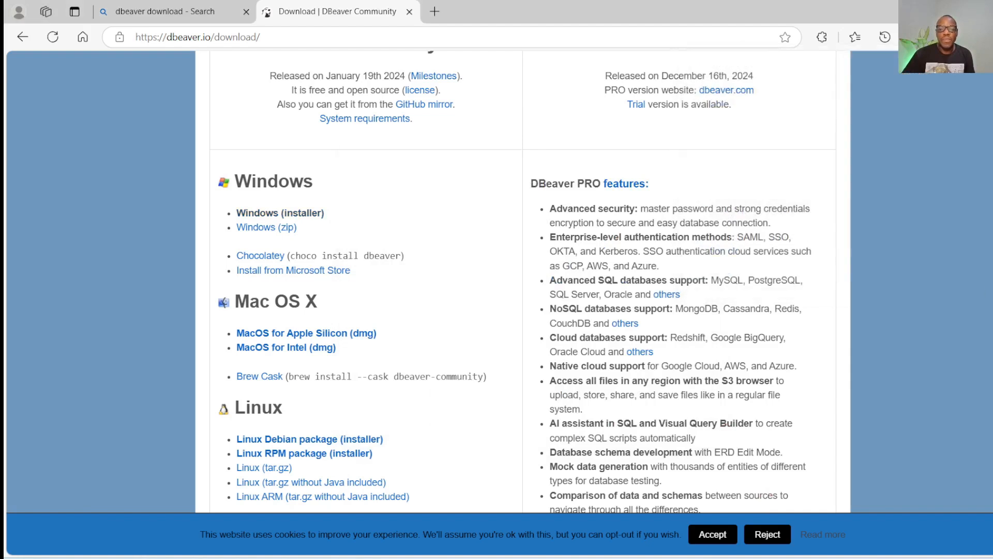
{"action": "left_click", "coordinate": [757, 558]}
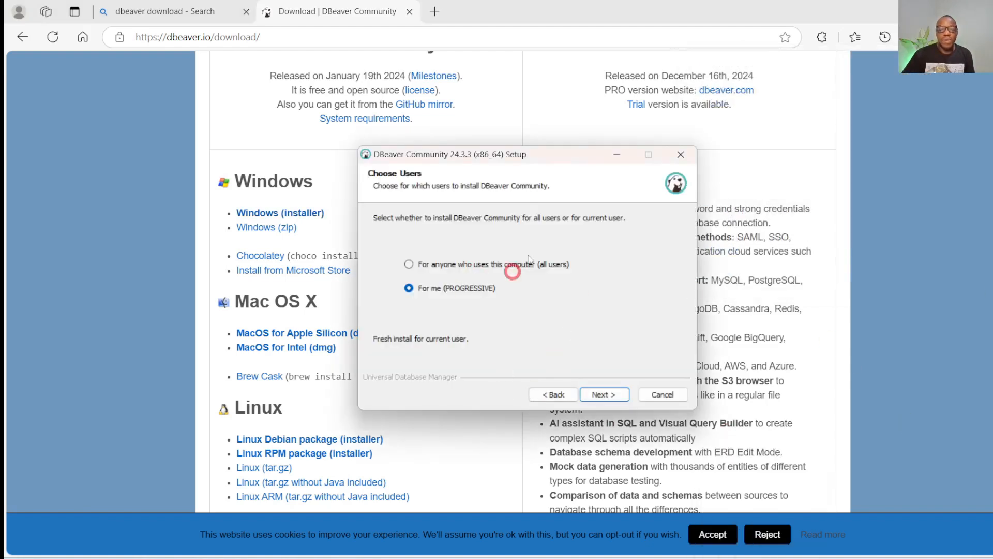
{"action": "left_click_drag", "start_coordinate": [577, 161], "coordinate": [478, 161]}
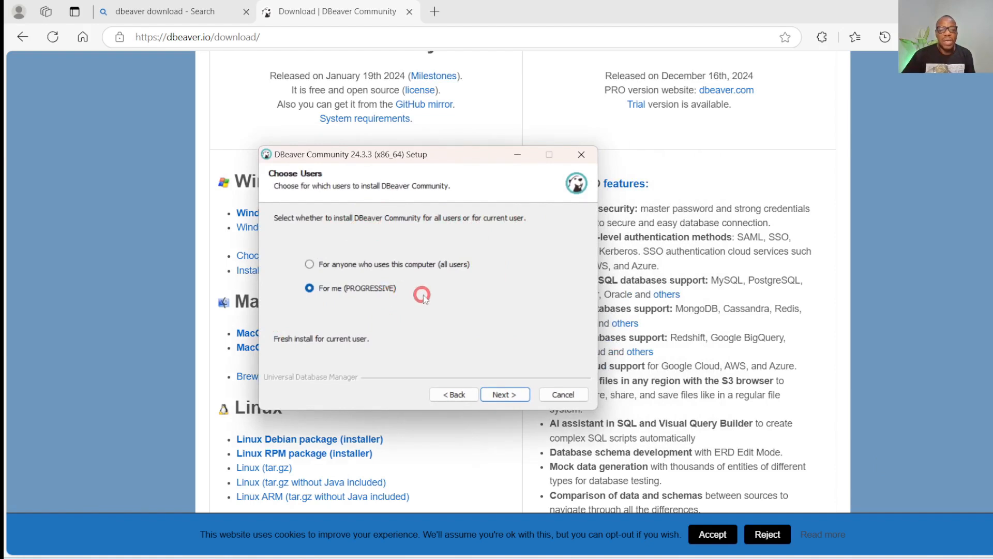
{"action": "left_click", "coordinate": [307, 264]}
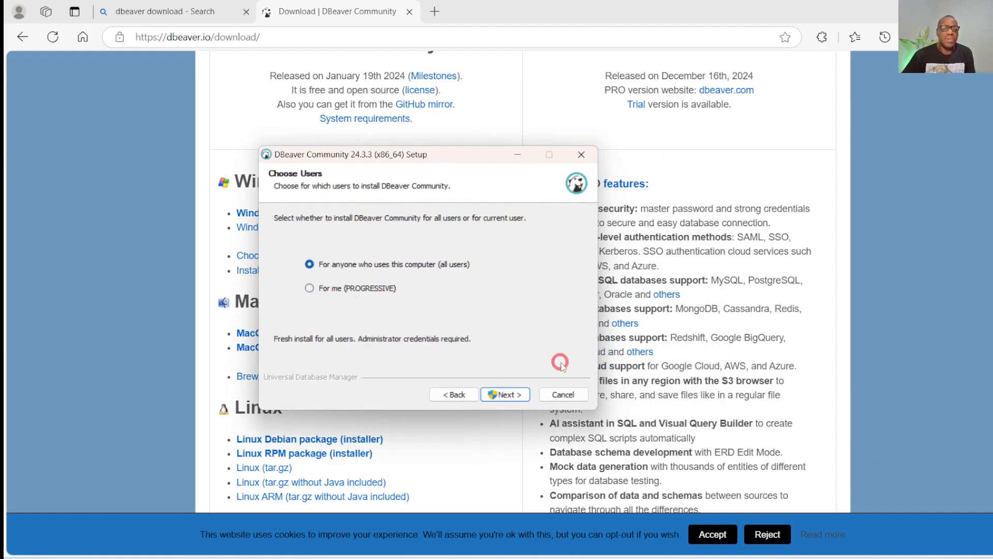
{"action": "left_click", "coordinate": [507, 395]}
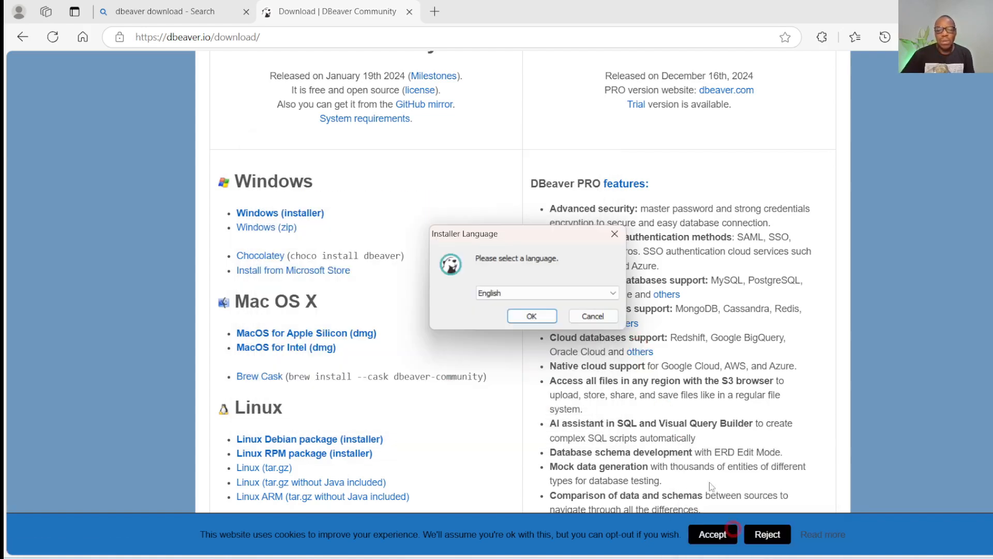
Confirm English in the restarted installer and accept the license agreement again
{"action": "left_click", "coordinate": [530, 317]}
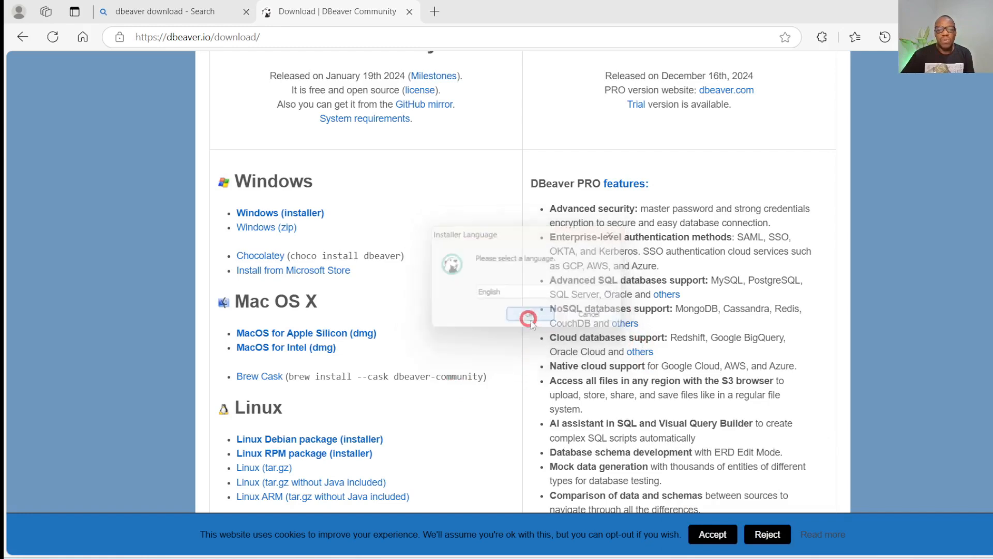
{"action": "left_click", "coordinate": [595, 393]}
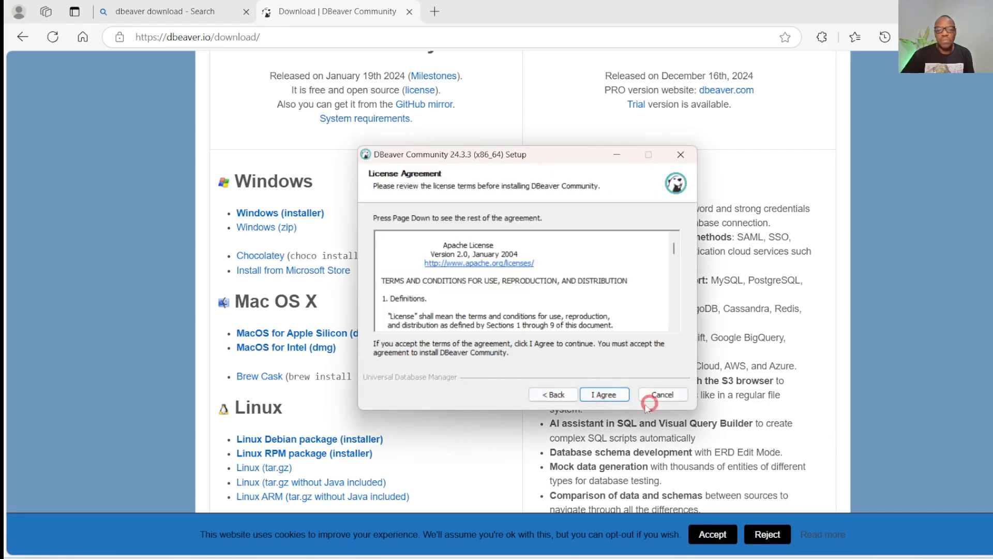
{"action": "left_click", "coordinate": [603, 394]}
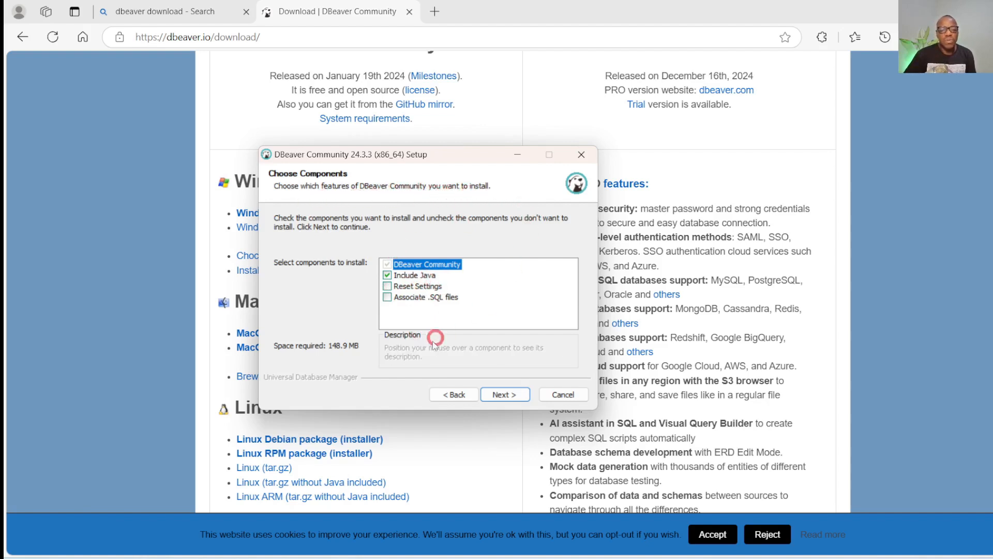
Add the Reset Settings and Associate .SQL files components to the installation
{"action": "left_click", "coordinate": [387, 286]}
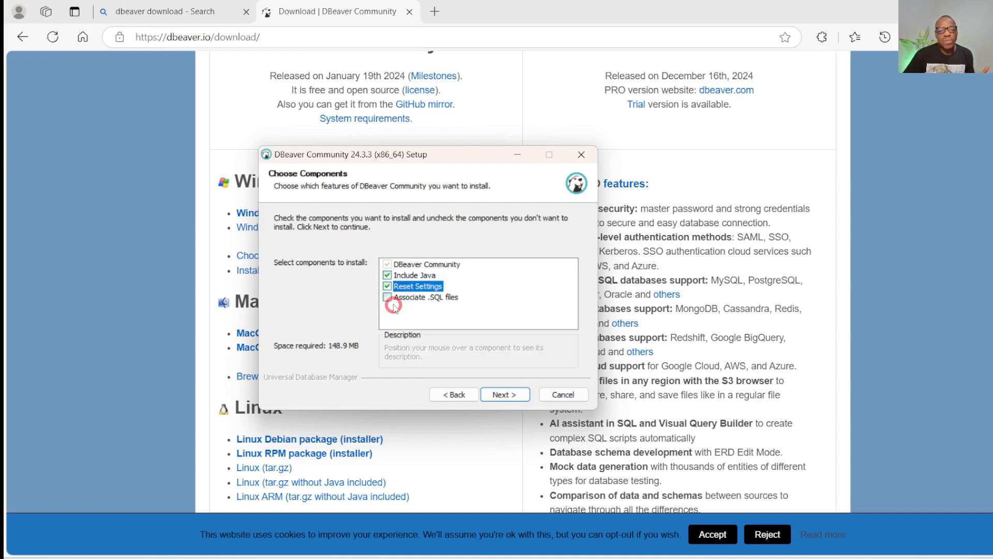
{"action": "left_click", "coordinate": [387, 297]}
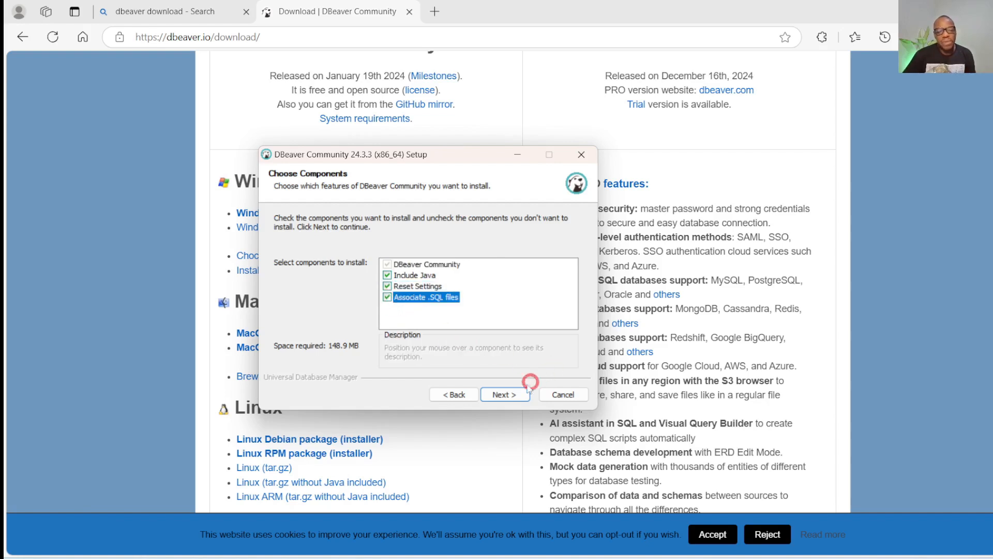
{"action": "left_click", "coordinate": [504, 394]}
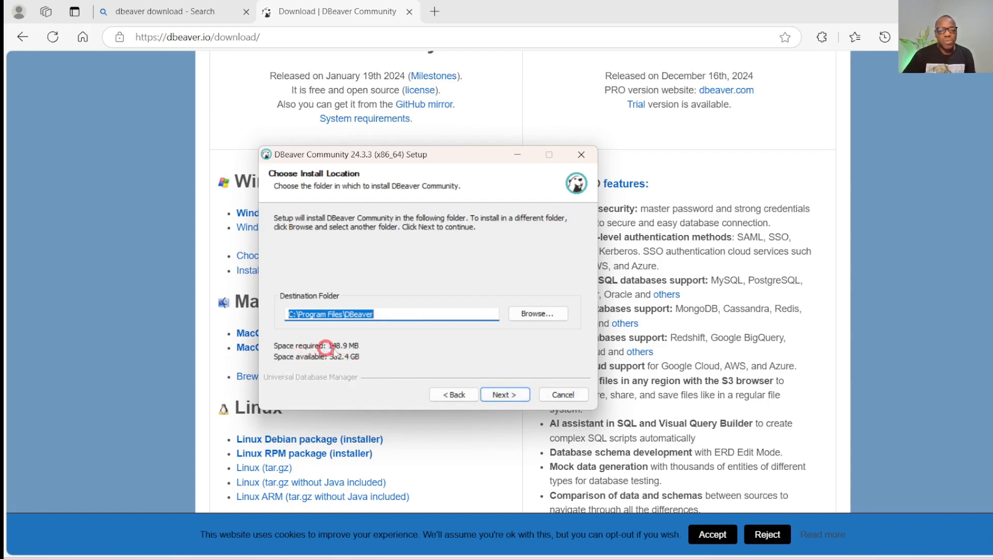
Install DBeaver in C:\Program Files\DBeaver with the default Start Menu folder, and finish setup with a desktop shortcut
{"action": "left_click", "coordinate": [514, 397]}
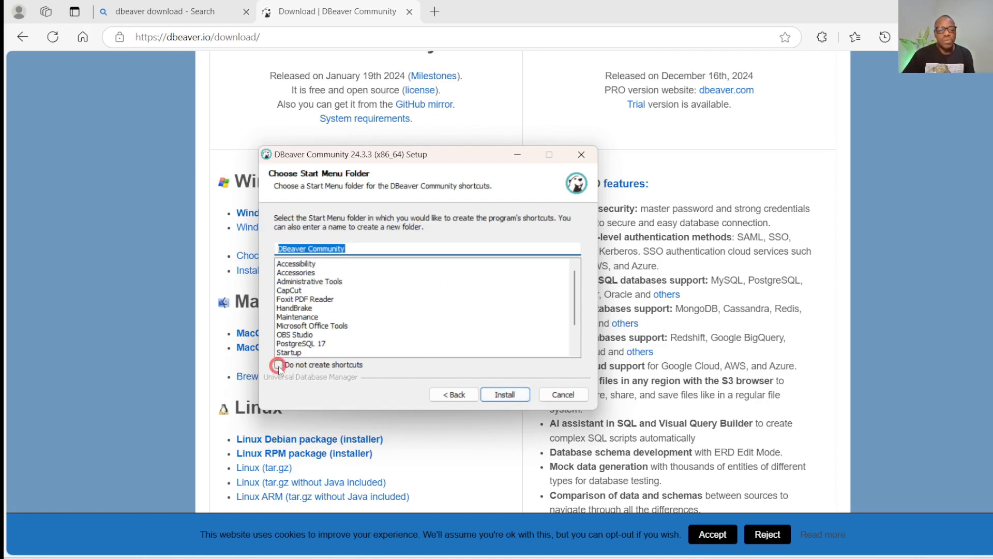
{"action": "left_click", "coordinate": [505, 395]}
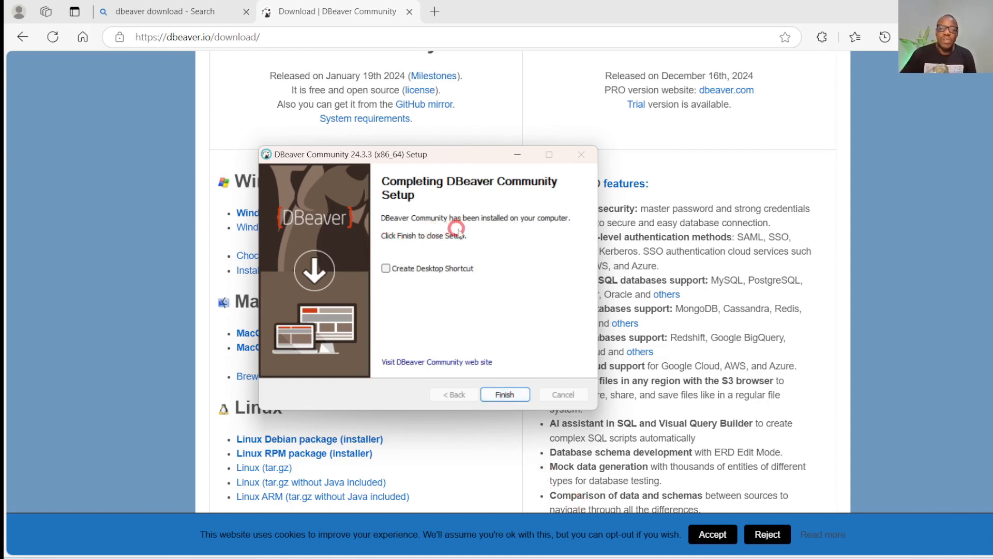
{"action": "left_click", "coordinate": [388, 269]}
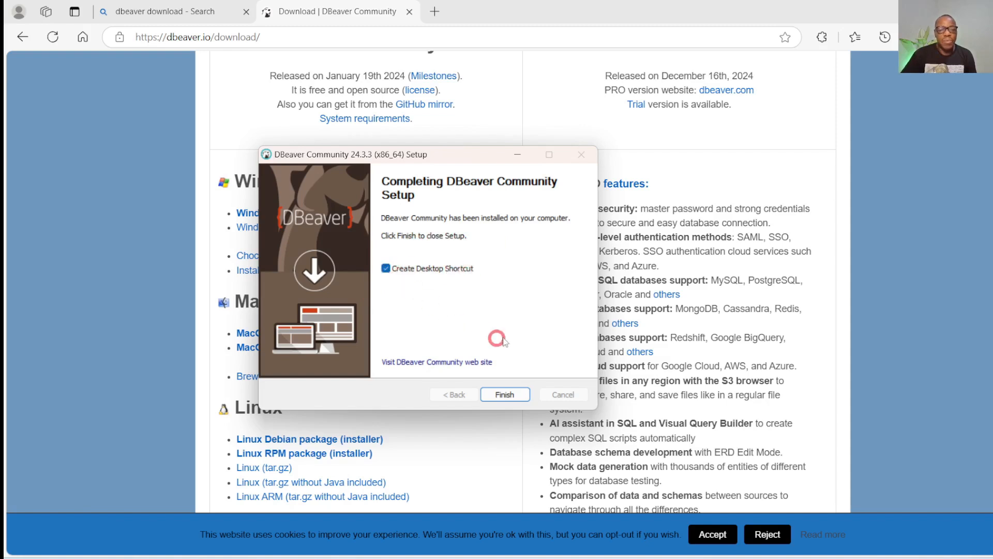
{"action": "left_click", "coordinate": [505, 394]}
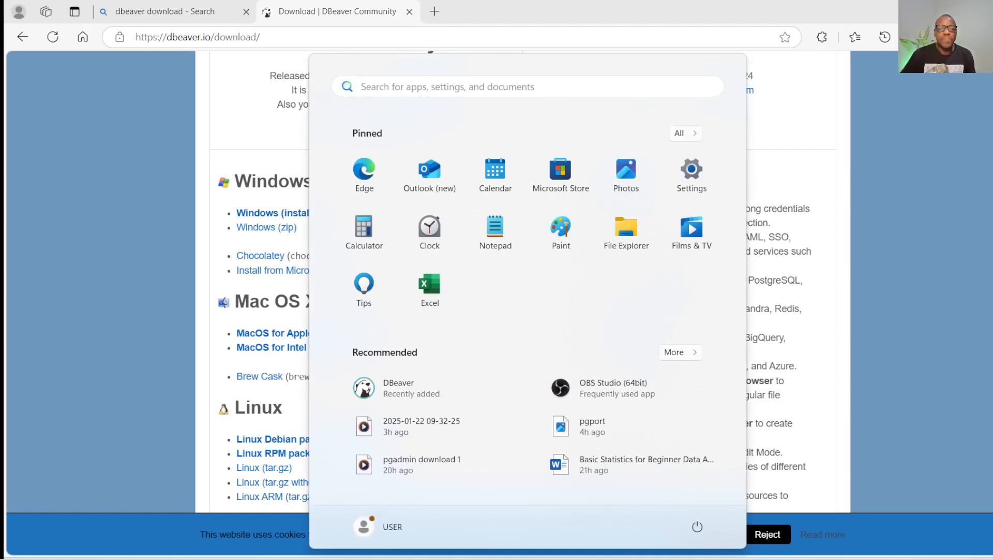
Launch DBeaver from the DBeaver Community folder in the list of all installed apps
{"action": "left_click", "coordinate": [679, 133]}
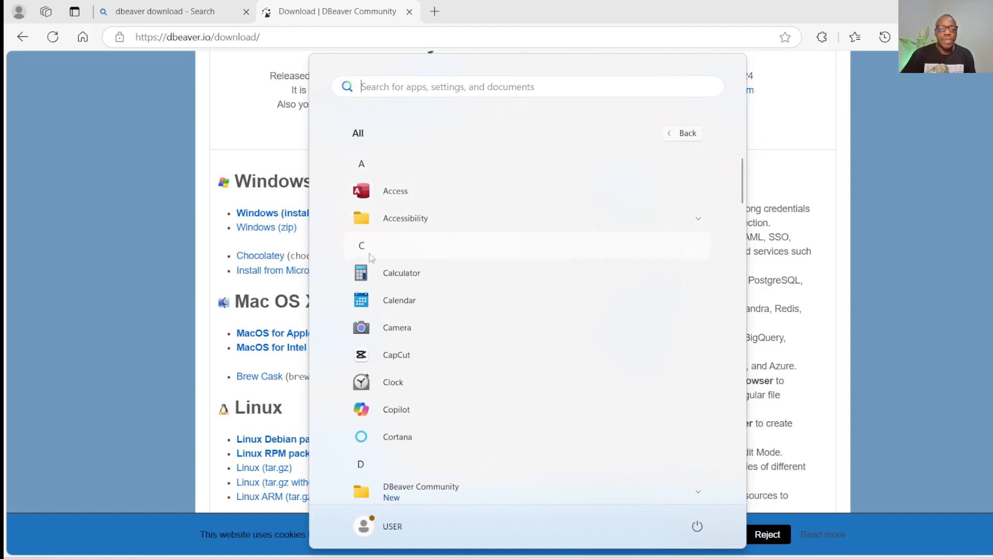
{"action": "scroll", "coordinate": [419, 295], "scroll_direction": "down", "scroll_amount": 5}
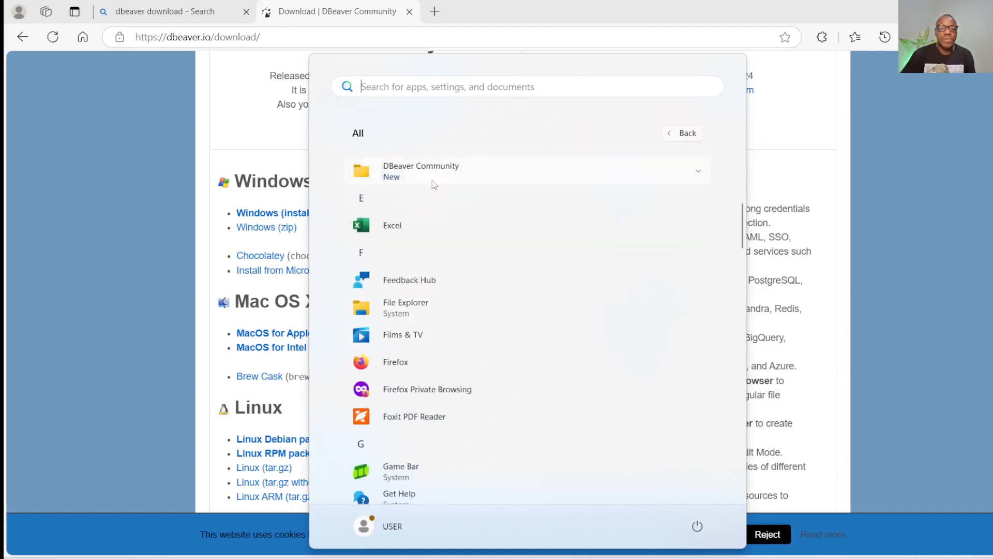
{"action": "left_click", "coordinate": [666, 173]}
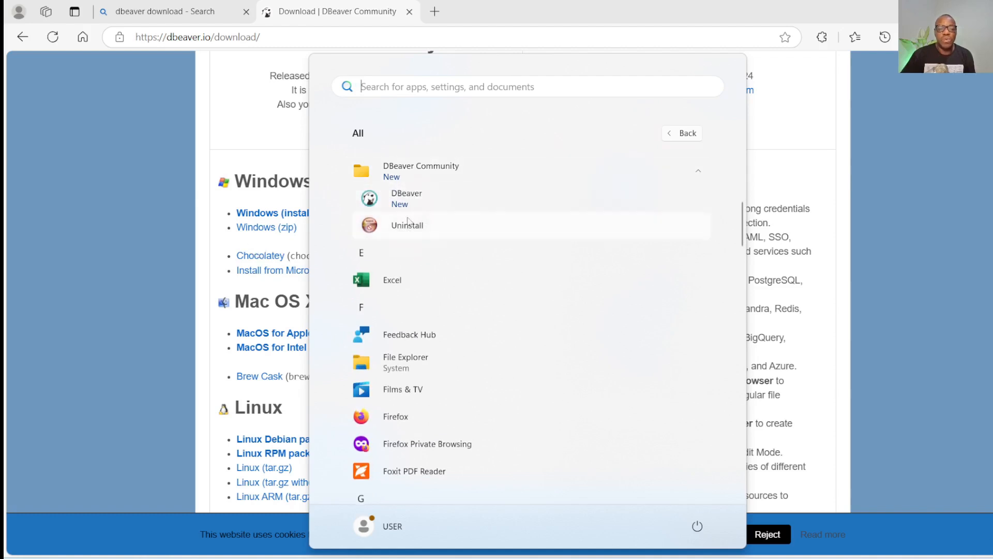
{"action": "left_click", "coordinate": [417, 201]}
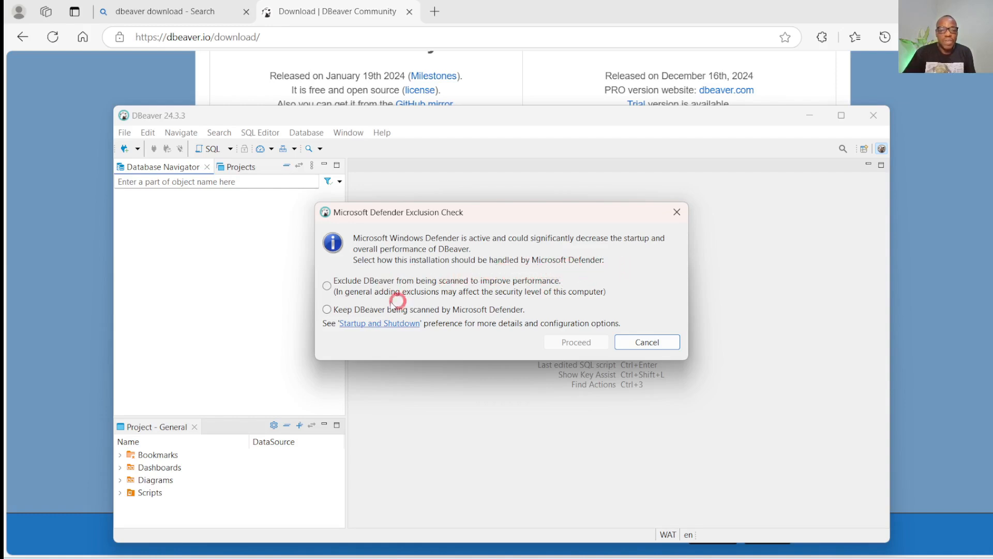
Exclude DBeaver from being scanned by Microsoft Defender to improve performance
{"action": "left_click", "coordinate": [329, 288]}
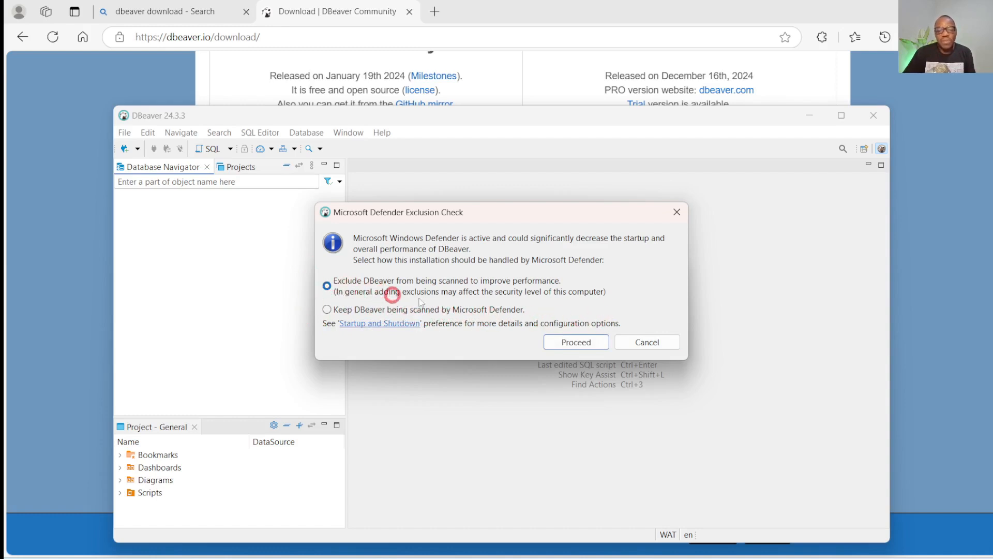
{"action": "left_click", "coordinate": [590, 339]}
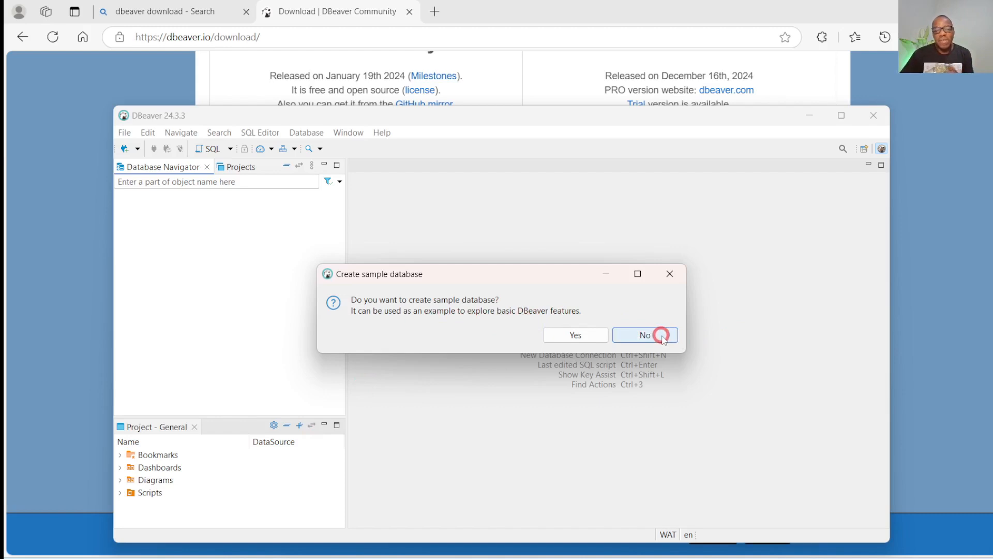
Create the sample database and opt out of sharing anonymous statistical data
{"action": "left_click", "coordinate": [582, 335]}
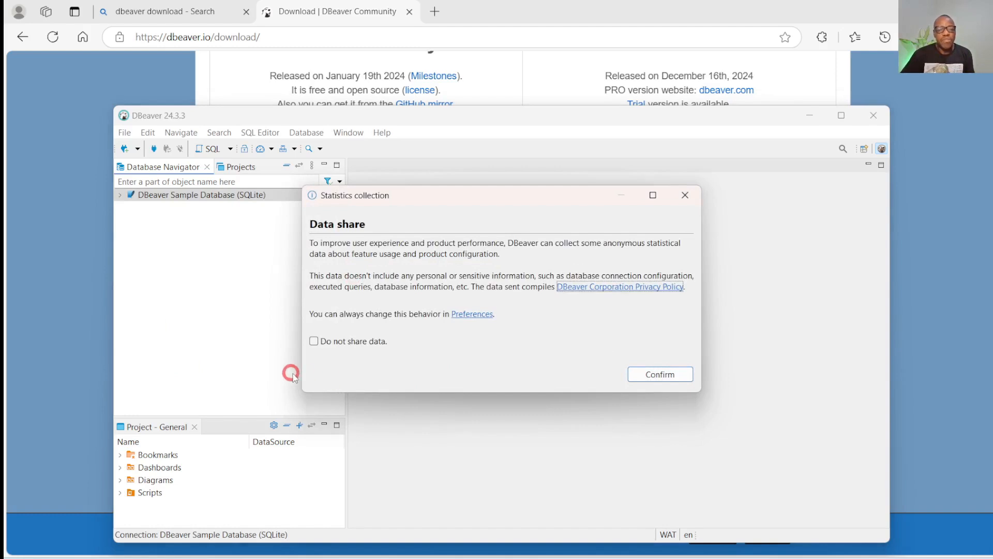
{"action": "left_click", "coordinate": [313, 341]}
{"action": "left_click", "coordinate": [641, 377]}
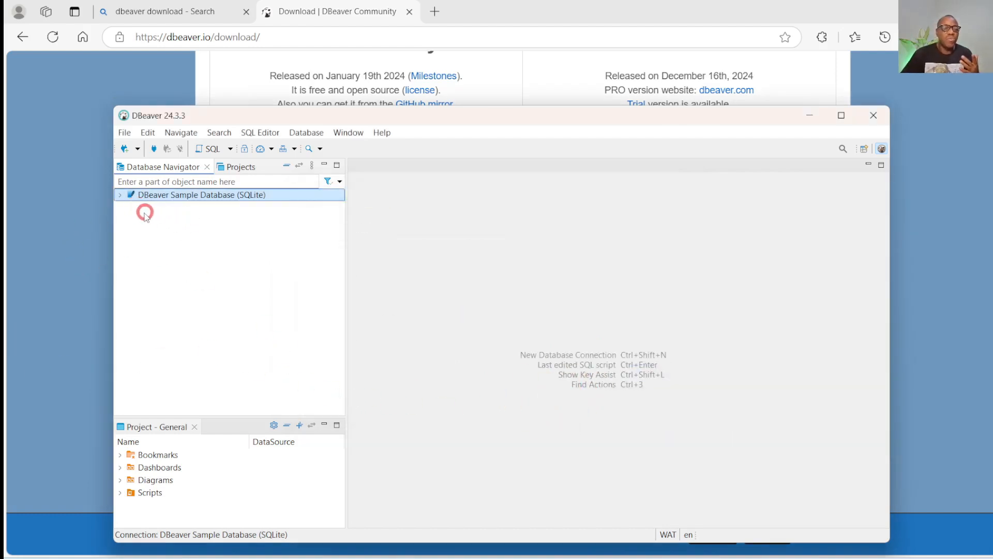
{"action": "left_click", "coordinate": [121, 195]}
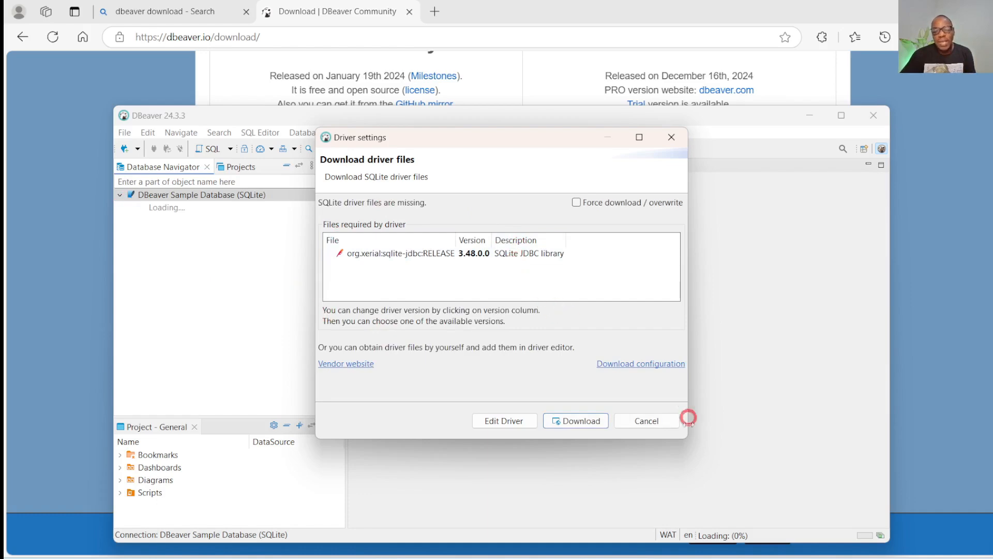
{"action": "left_click", "coordinate": [656, 421]}
{"action": "left_click", "coordinate": [647, 421]}
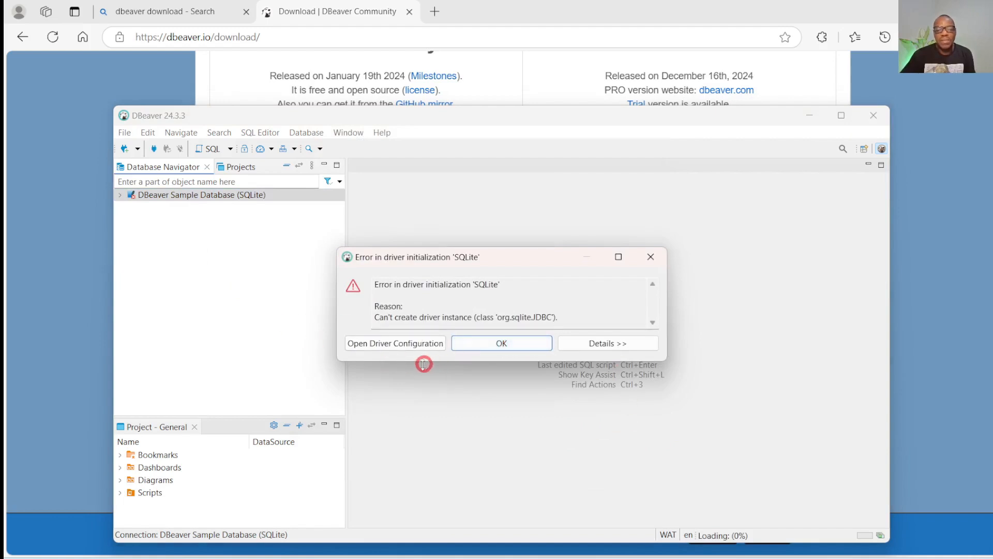
{"action": "left_click", "coordinate": [502, 343]}
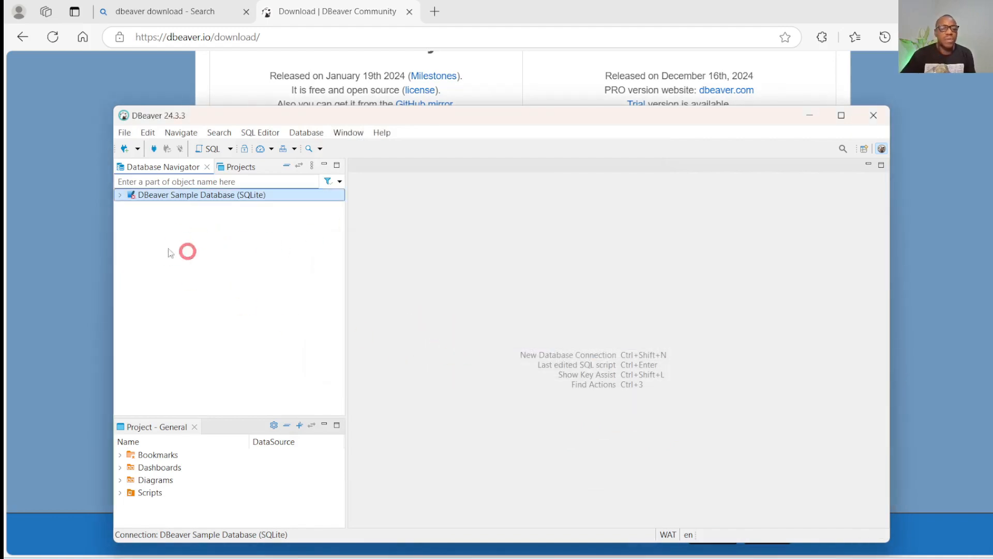
Create a PostgreSQL connection to the postgres database on localhost:5432, showing all databases and entering the postgres user's password
{"action": "left_click", "coordinate": [137, 149]}
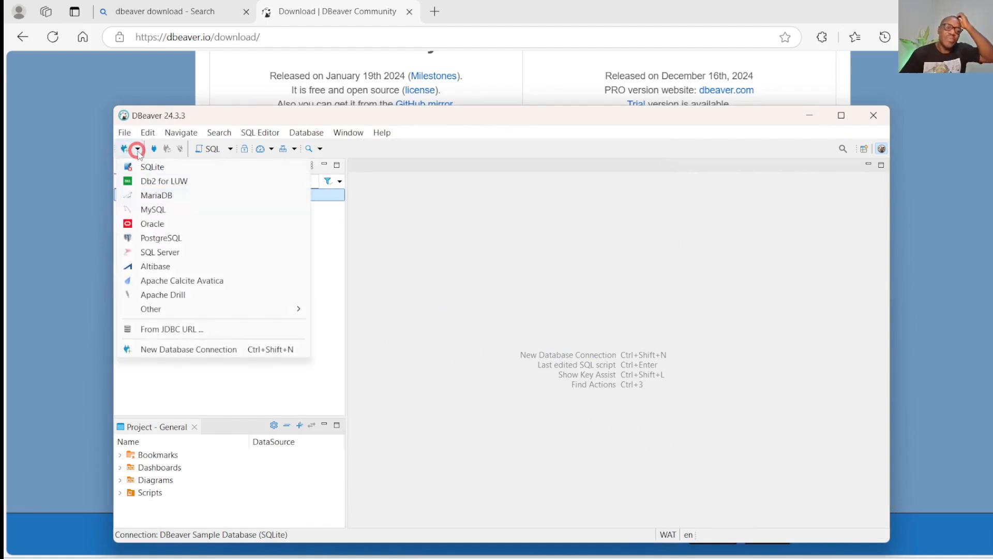
{"action": "left_click", "coordinate": [176, 239]}
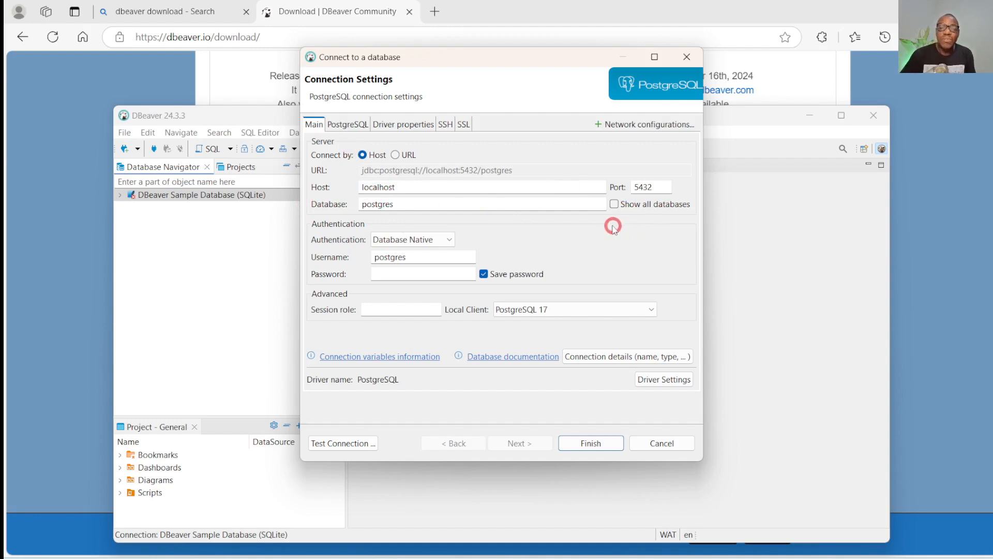
{"action": "left_click", "coordinate": [614, 205]}
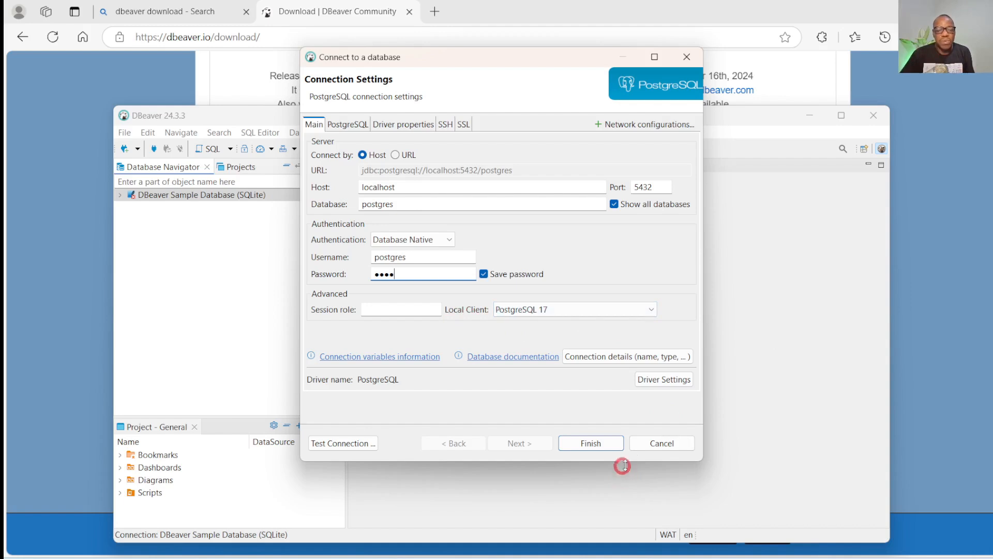
{"action": "left_click", "coordinate": [590, 443]}
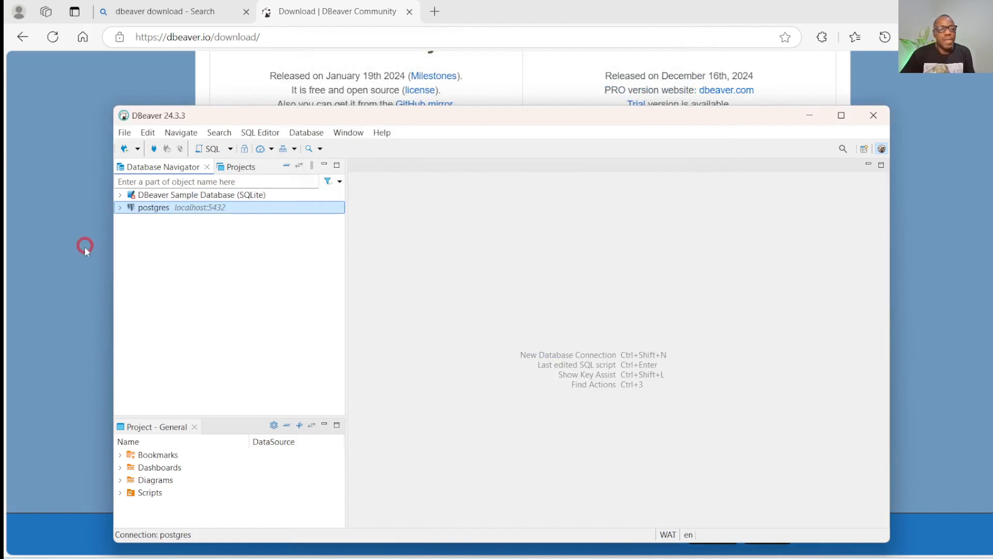
Open the postgres connection, downloading the PostgreSQL driver files, and expand its postgres database down to the public schema's tables
{"action": "left_click", "coordinate": [120, 207]}
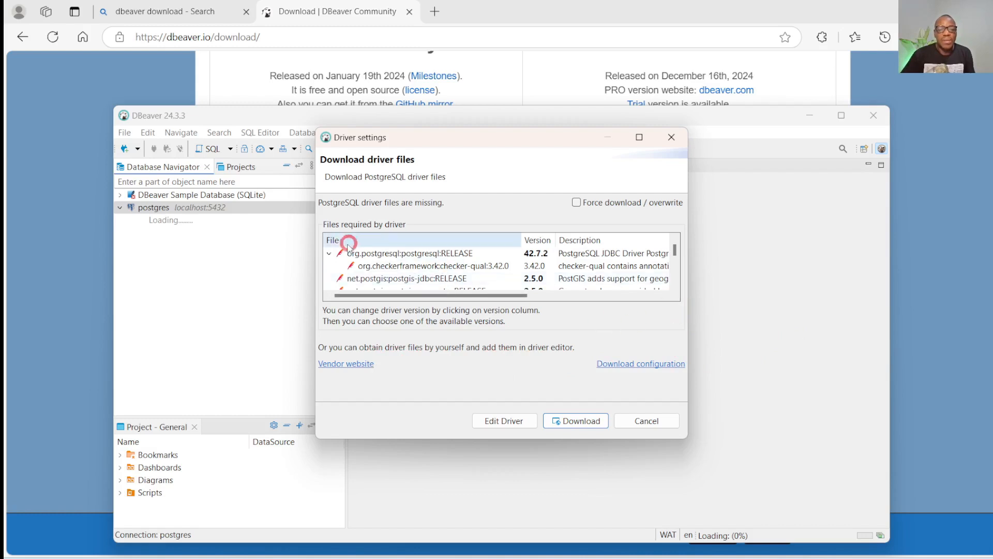
{"action": "left_click", "coordinate": [578, 420]}
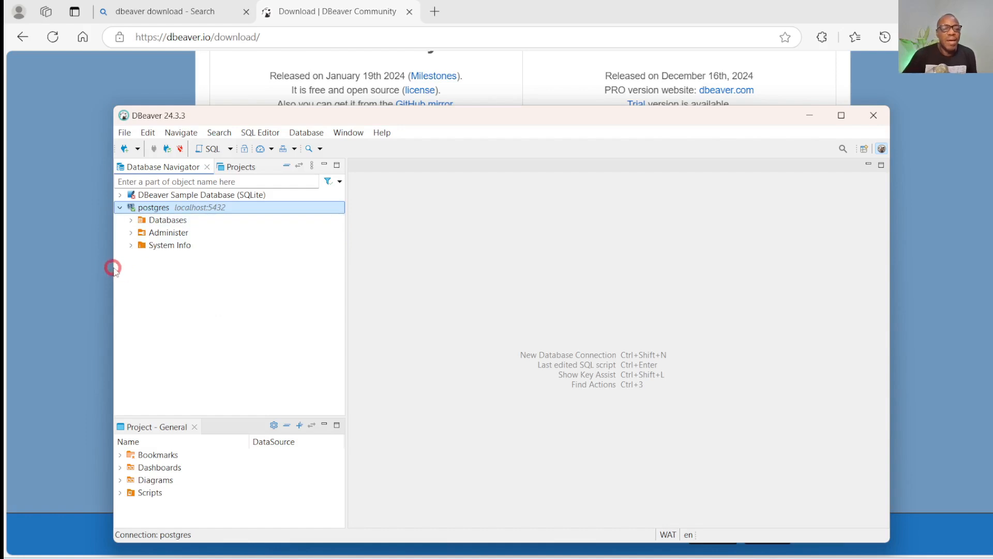
{"action": "left_click", "coordinate": [130, 220]}
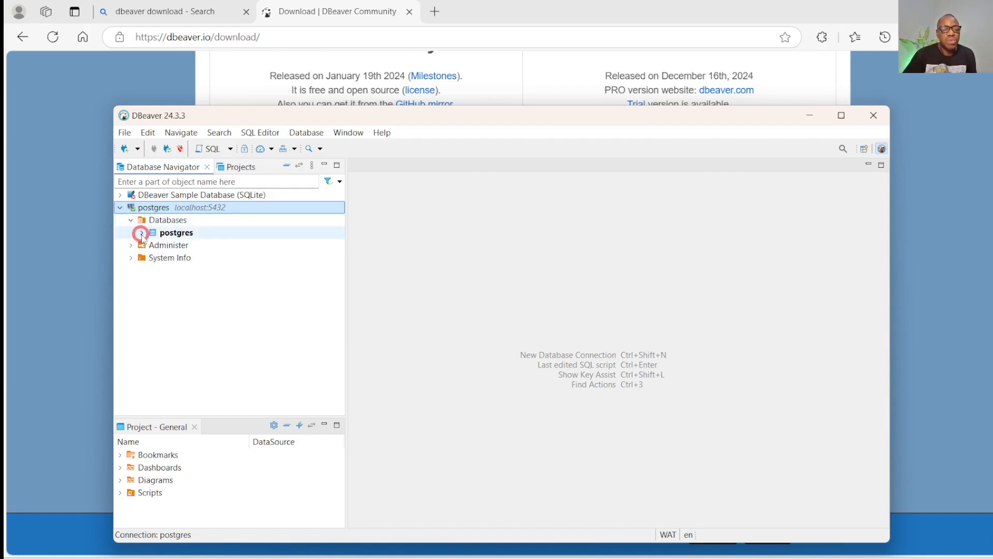
{"action": "left_click", "coordinate": [141, 233]}
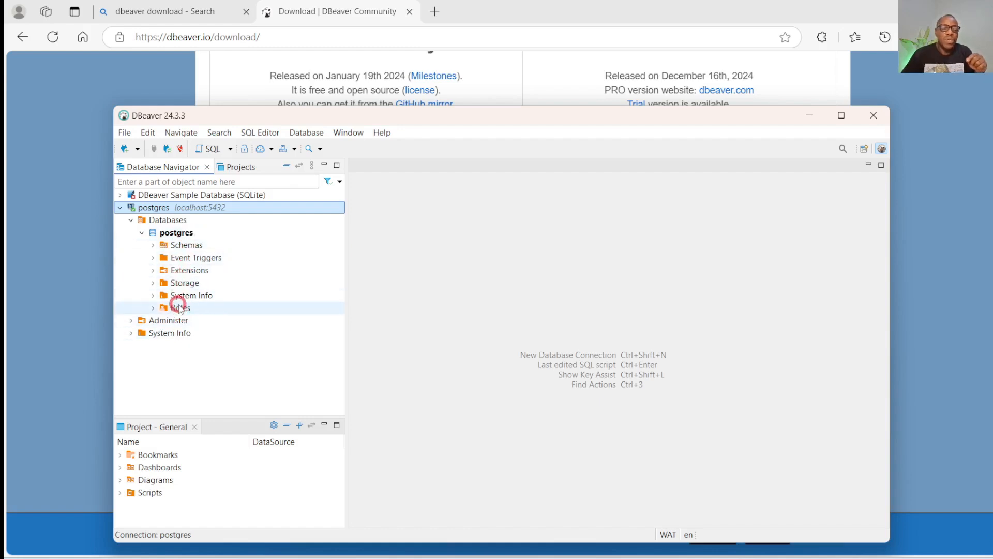
{"action": "left_click", "coordinate": [152, 244]}
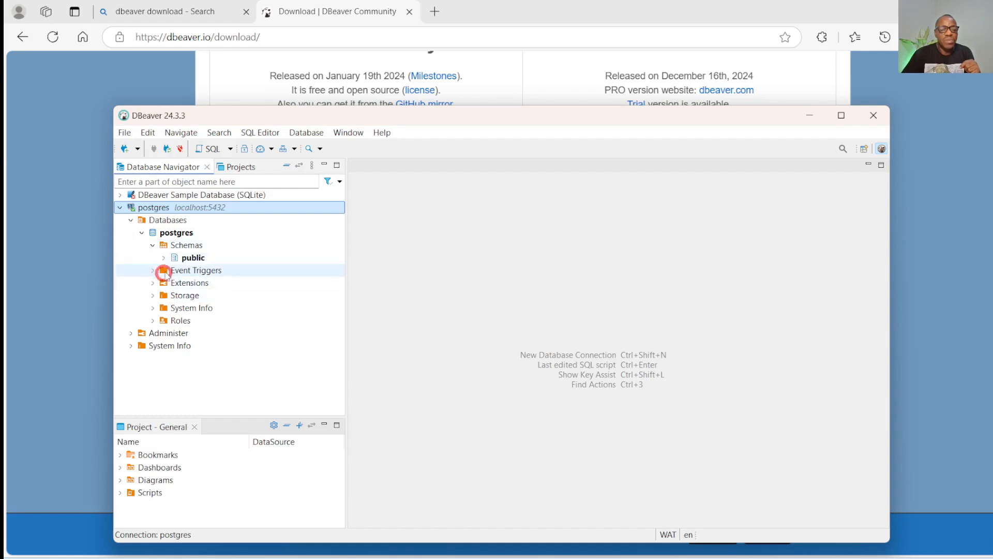
{"action": "left_click", "coordinate": [163, 258]}
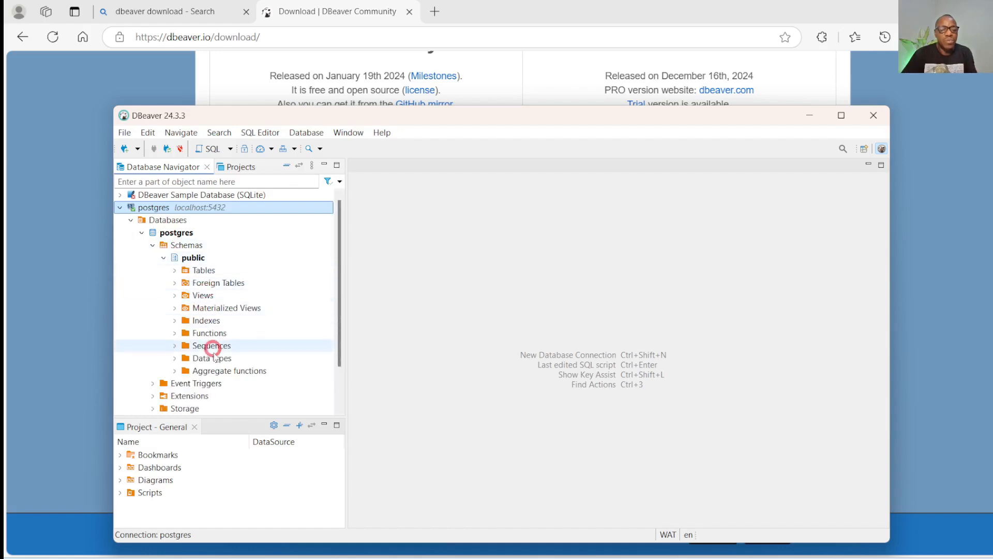
{"action": "left_click", "coordinate": [174, 271]}
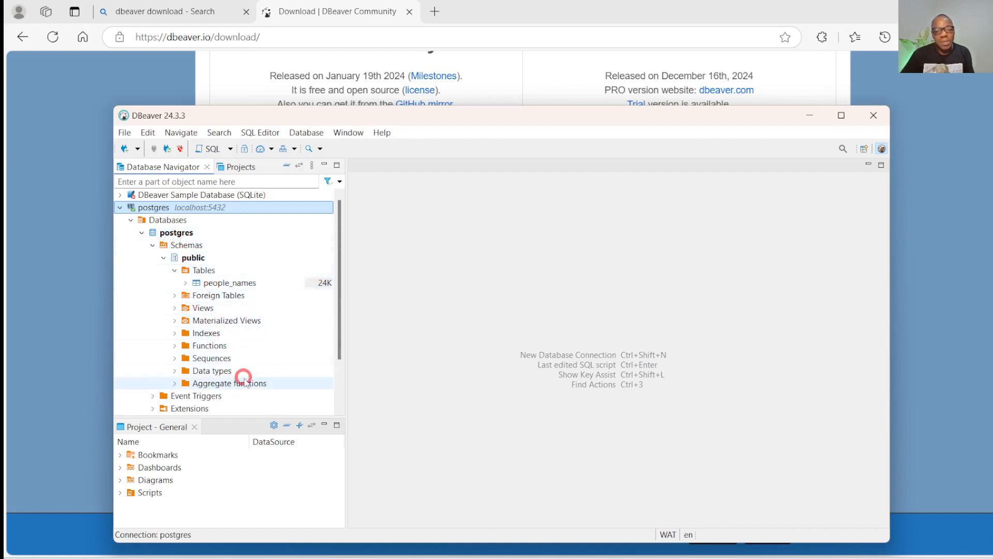
Maximize the DBeaver window and narrow the Database Navigator to give the editor area more room
{"action": "left_click", "coordinate": [841, 116]}
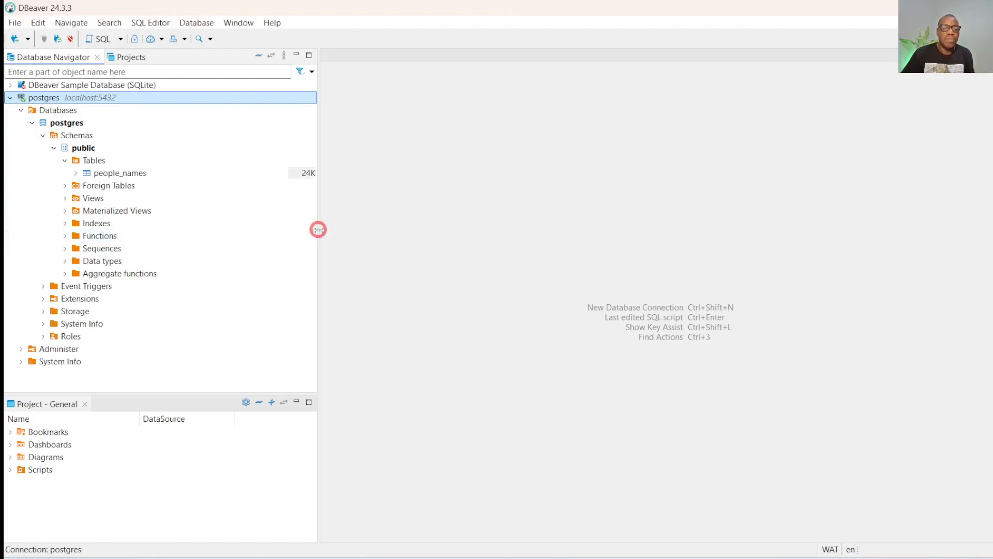
{"action": "left_click_drag", "start_coordinate": [317, 231], "coordinate": [185, 228]}
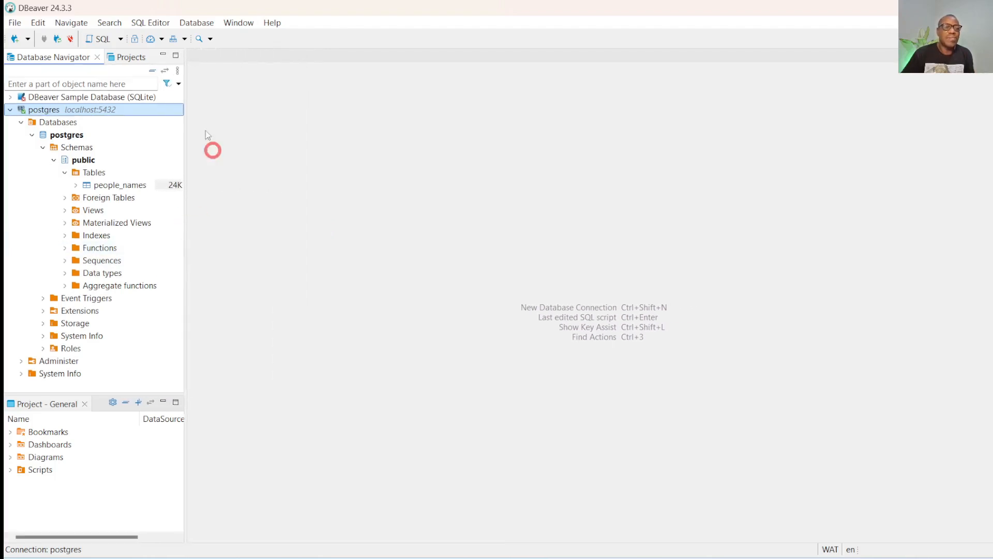
Create a new SQL script on the postgres connection containing the query "select * from people_names"
{"action": "left_click", "coordinate": [120, 39]}
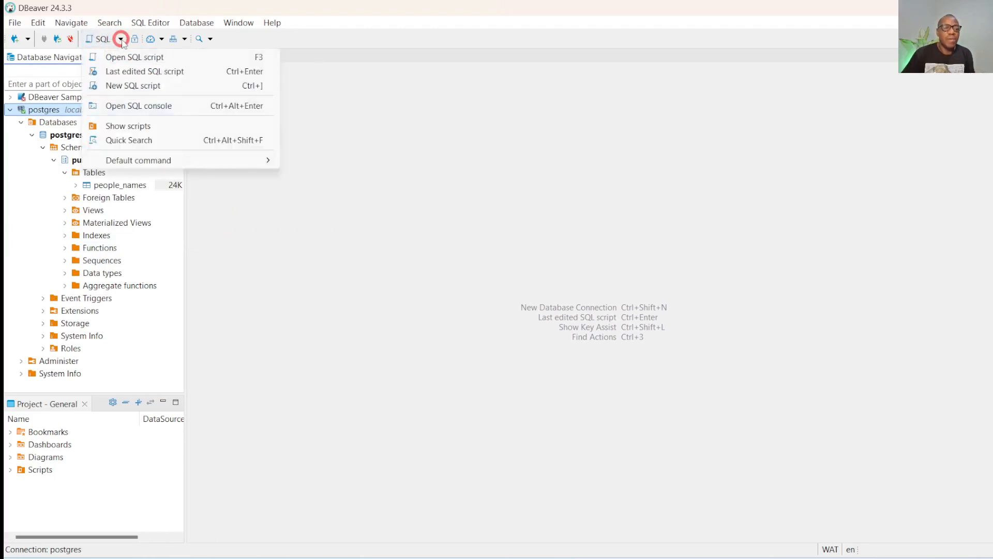
{"action": "left_click", "coordinate": [131, 86]}
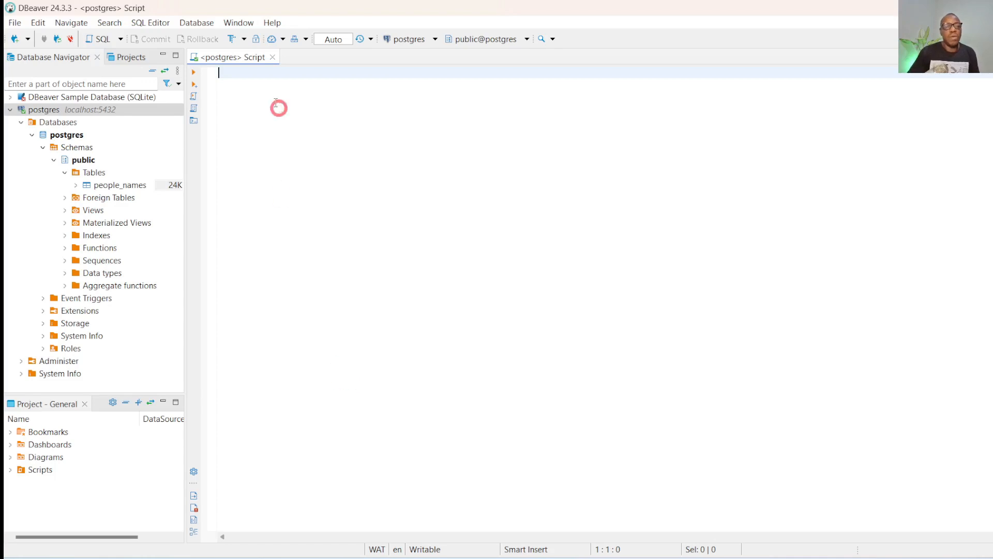
{"action": "type", "text": "sele"}
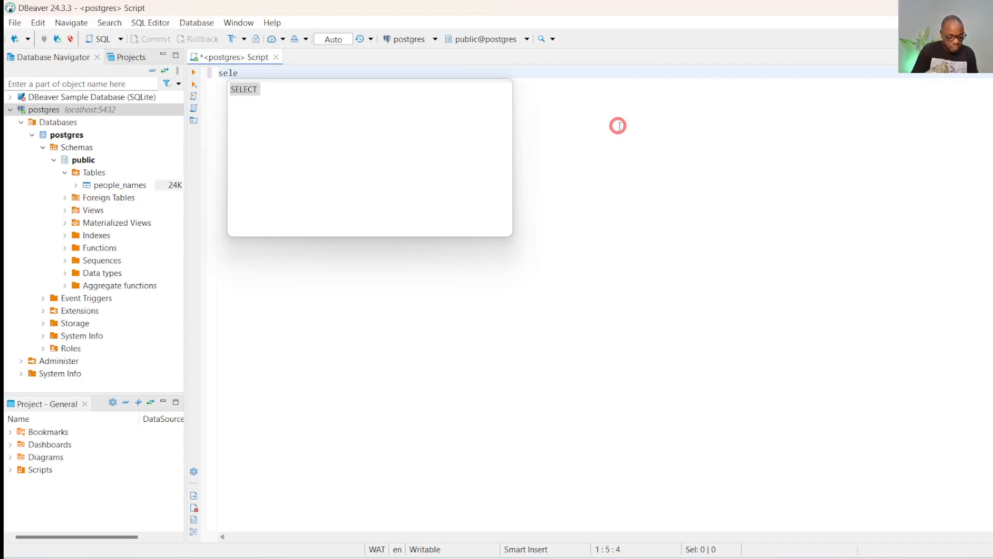
{"action": "type", "text": "ct * "}
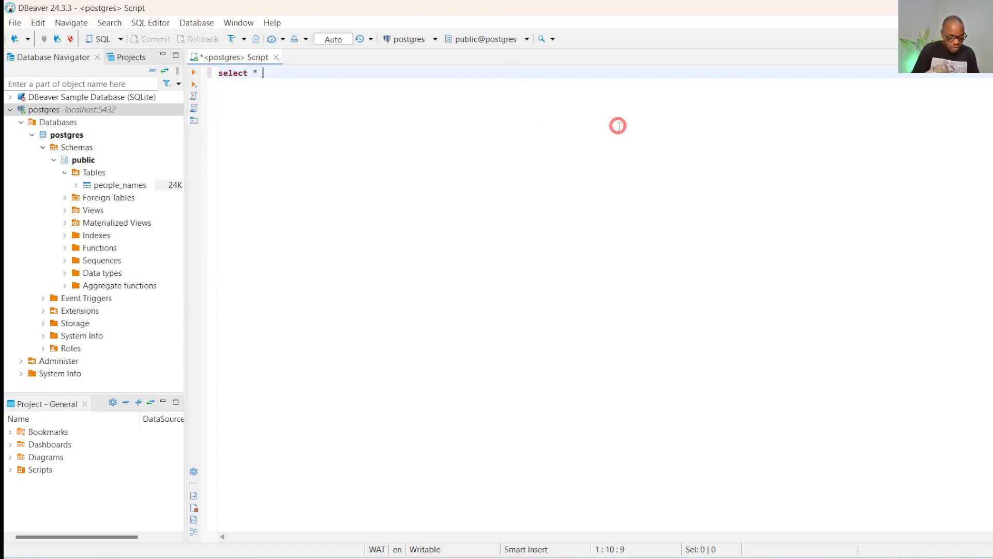
{"action": "type", "text": "from "}
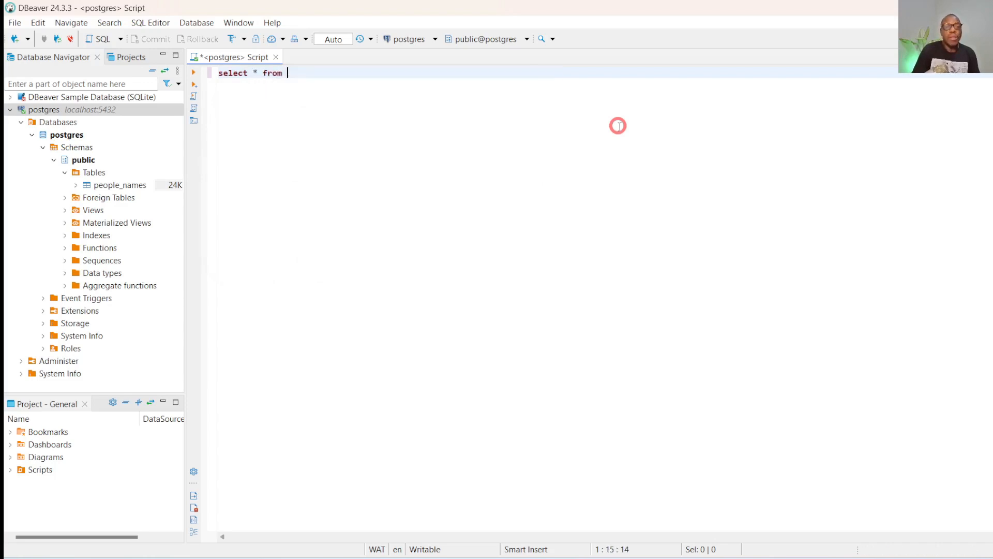
{"action": "type", "text": "pe"}
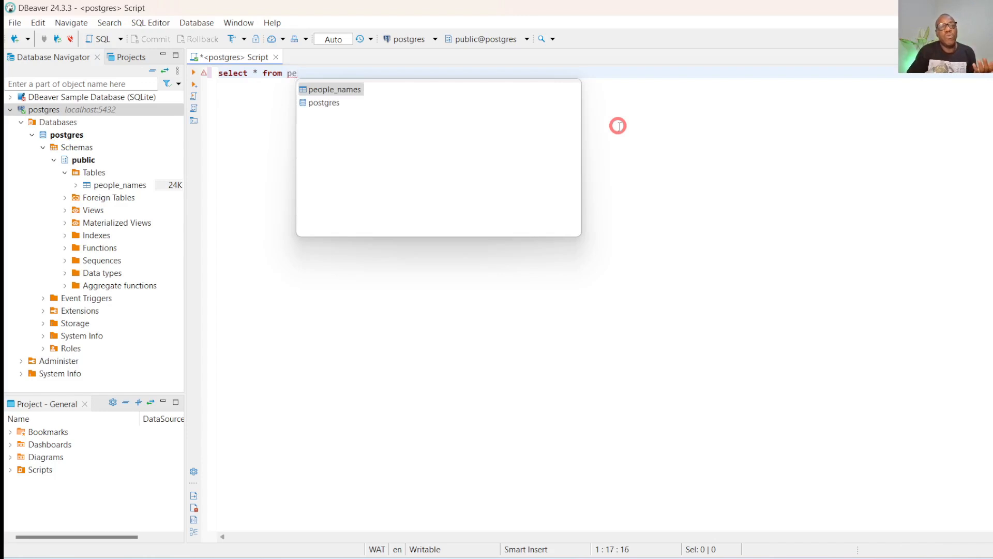
{"action": "key", "text": "Down"}
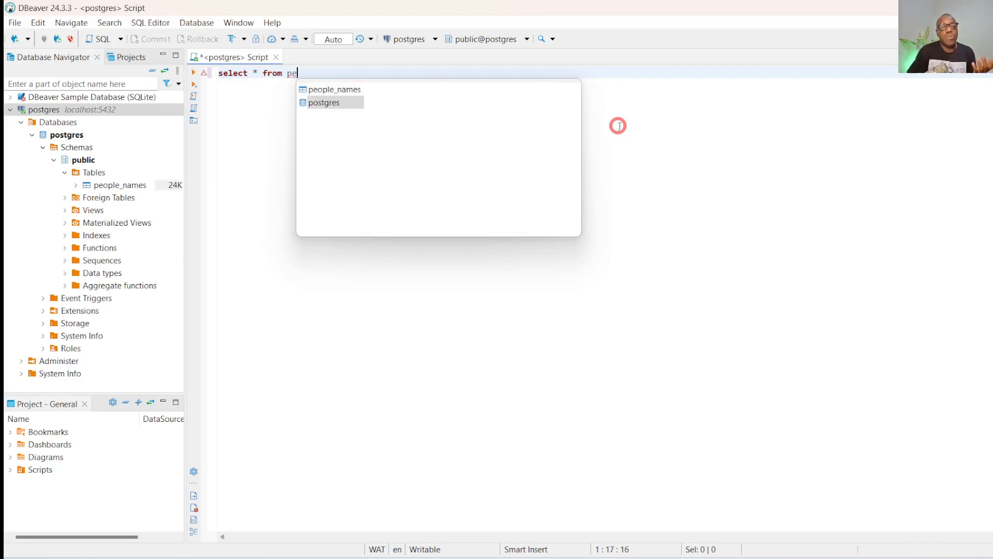
{"action": "key", "text": "Up"}
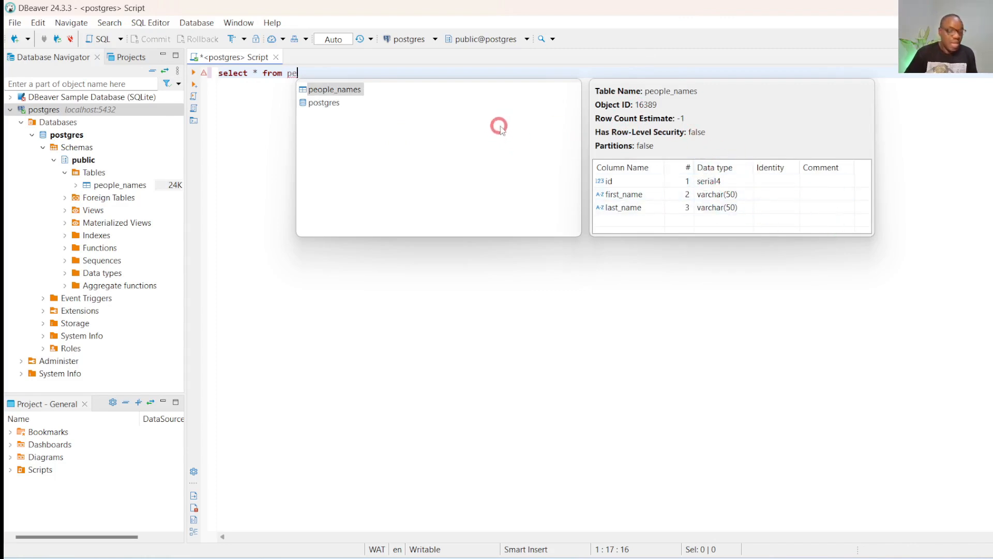
{"action": "key", "text": "Return"}
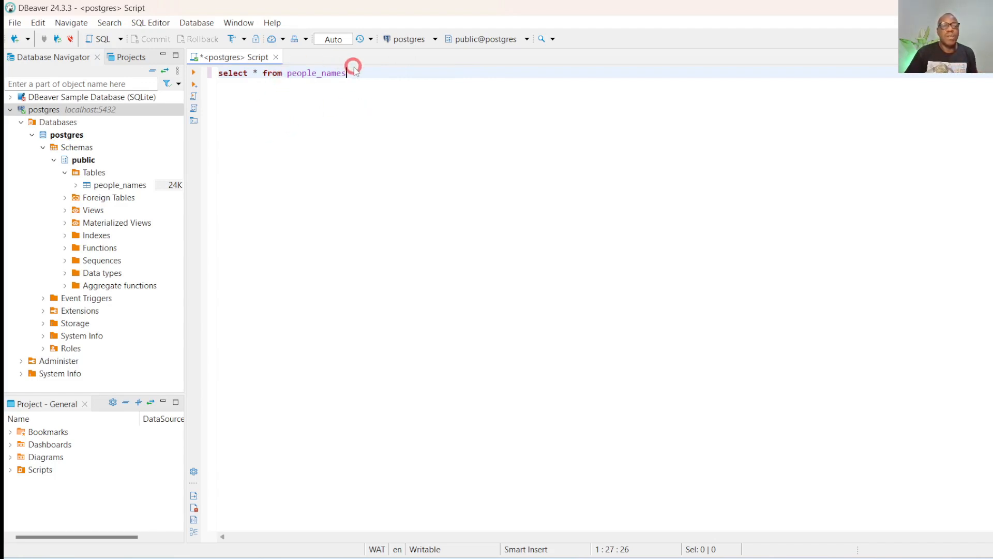
Select the whole people_names query in the script and execute it
{"action": "left_click_drag", "start_coordinate": [350, 73], "coordinate": [188, 73]}
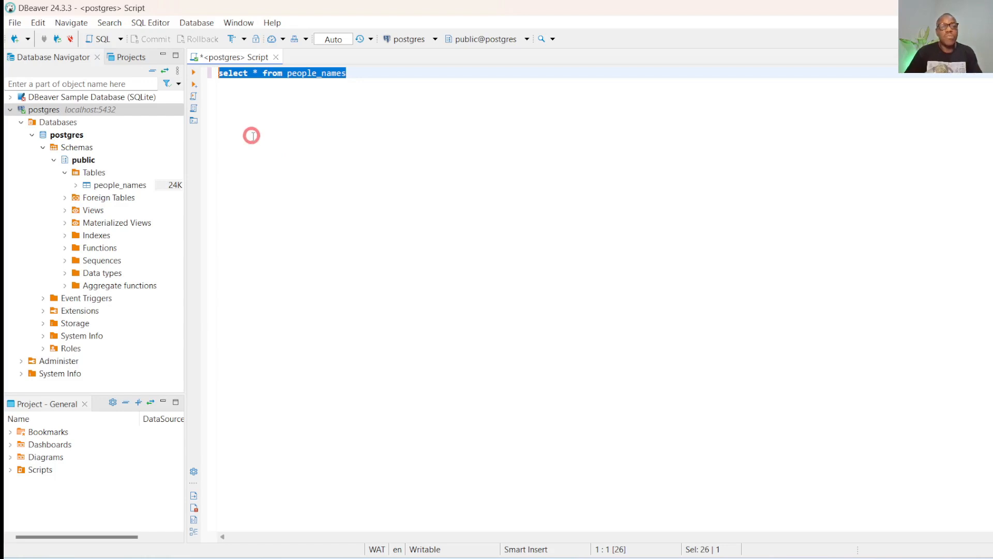
{"action": "right_click", "coordinate": [320, 73]}
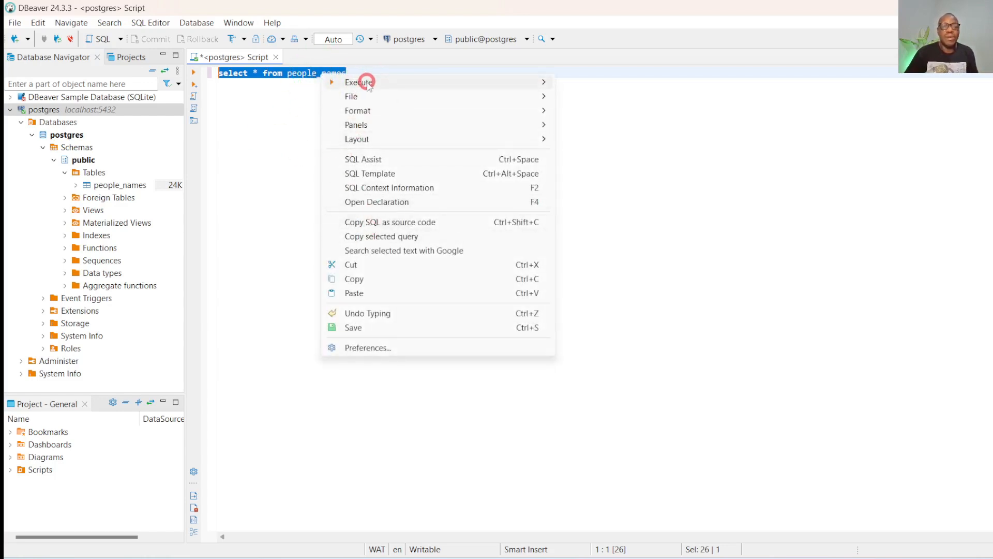
{"action": "mouse_move", "coordinate": [365, 84]}
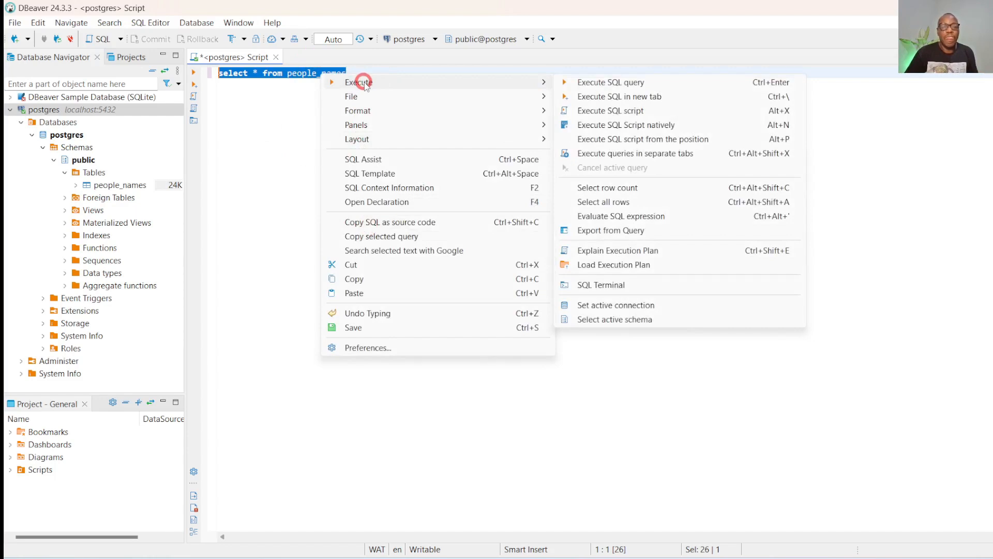
{"action": "left_click", "coordinate": [280, 122]}
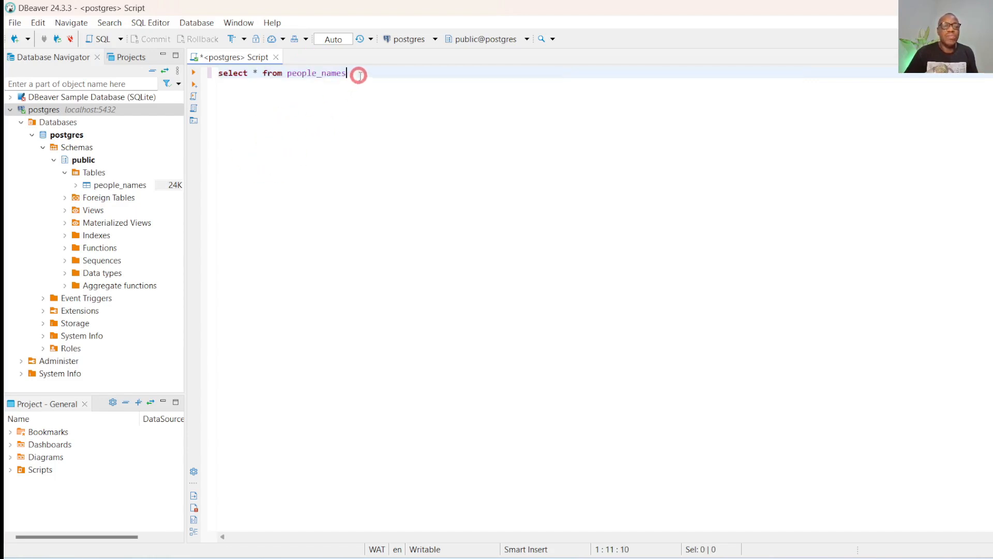
{"action": "left_click_drag", "start_coordinate": [359, 75], "coordinate": [155, 62]}
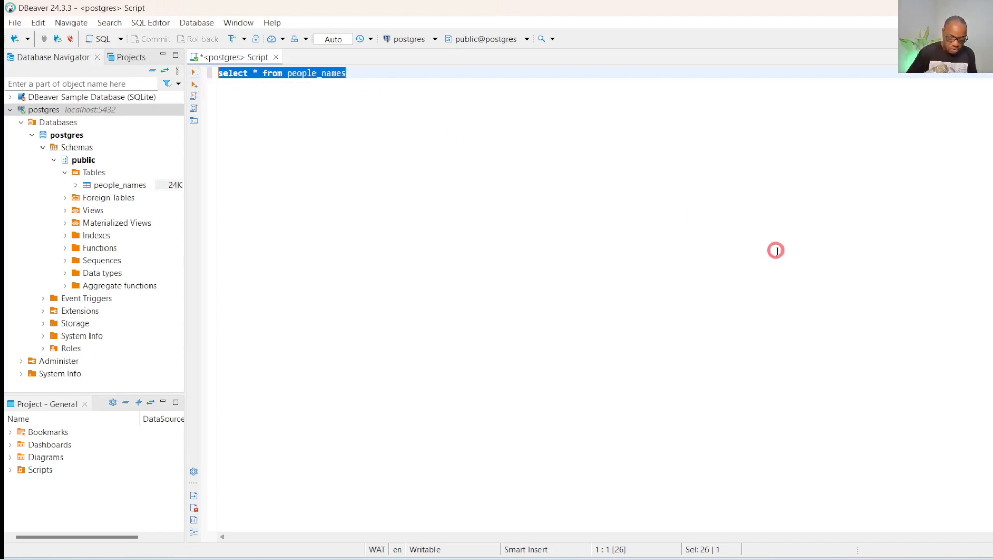
{"action": "key", "text": "ctrl+Return"}
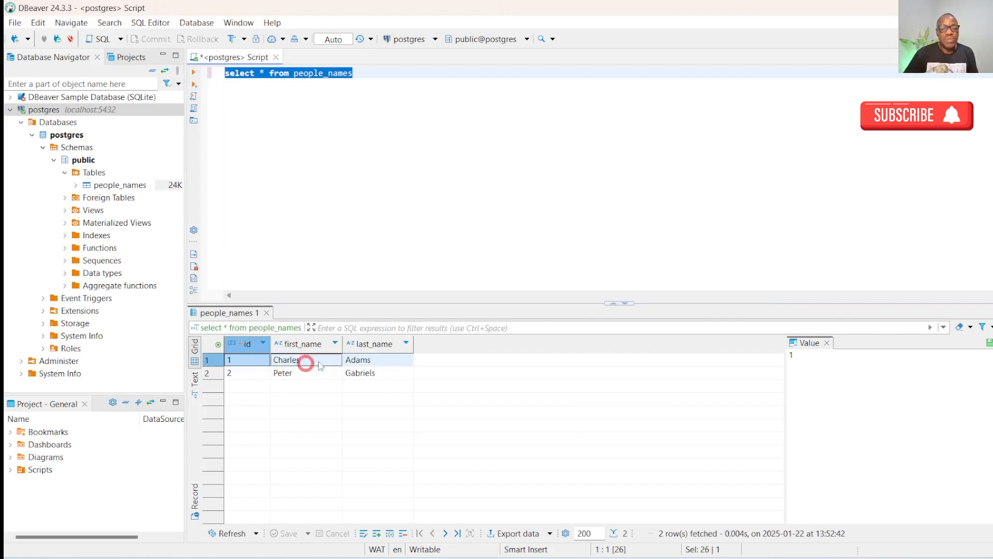
{"action": "left_click", "coordinate": [385, 169]}
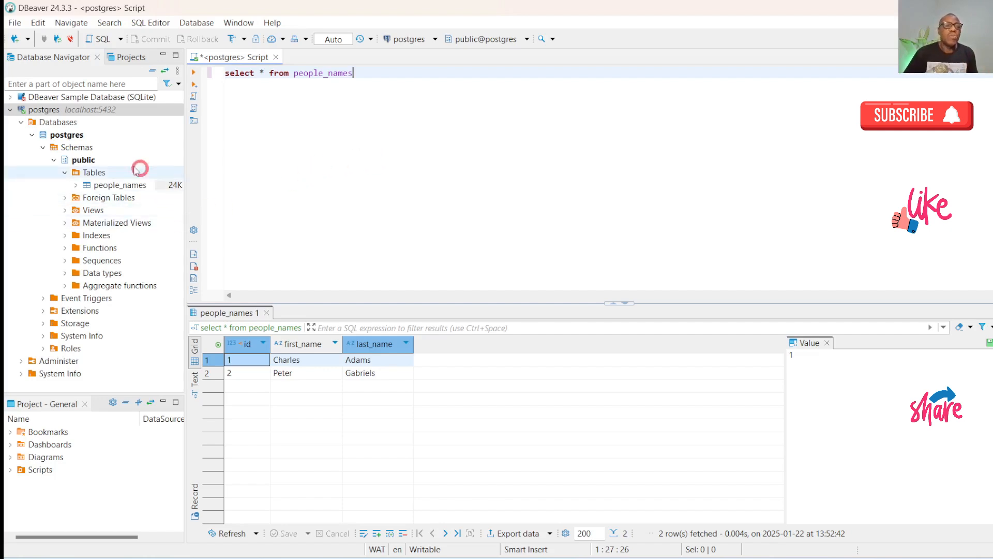
Create a new database named AirLine_Customers on the postgres connection, keeping owner postgres, no template, UTF8 encoding and the pg_default tablespace
{"action": "left_click", "coordinate": [21, 123]}
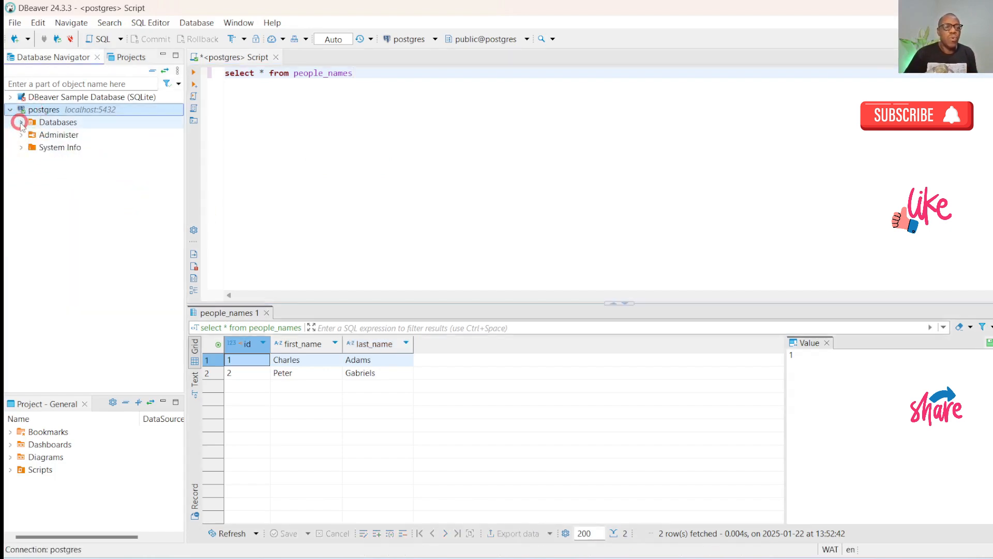
{"action": "right_click", "coordinate": [74, 124]}
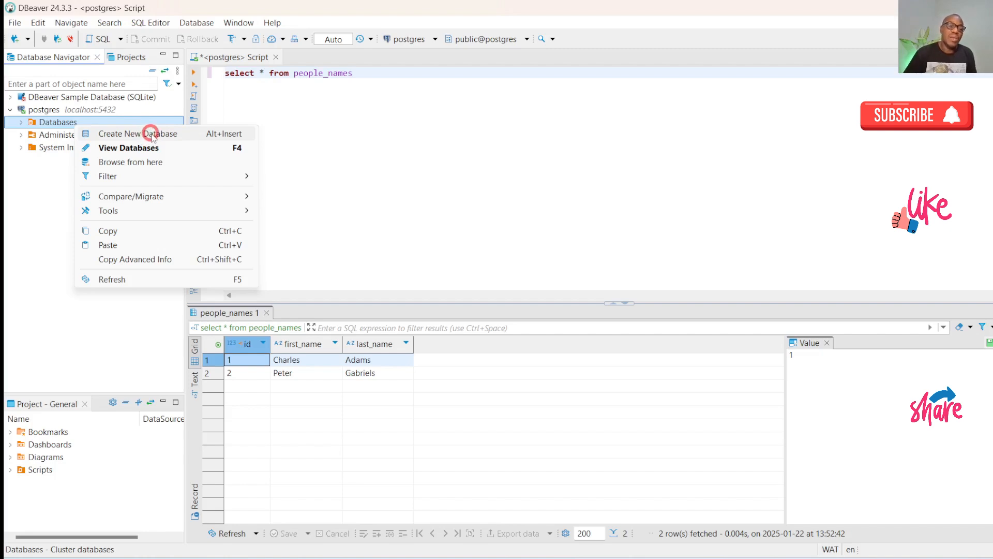
{"action": "left_click", "coordinate": [138, 134]}
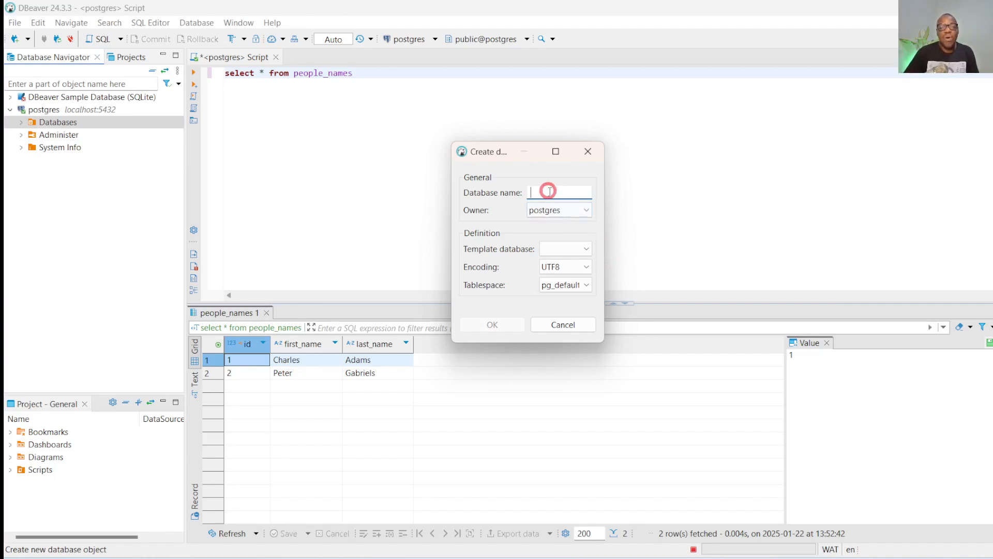
{"action": "left_click", "coordinate": [588, 248]}
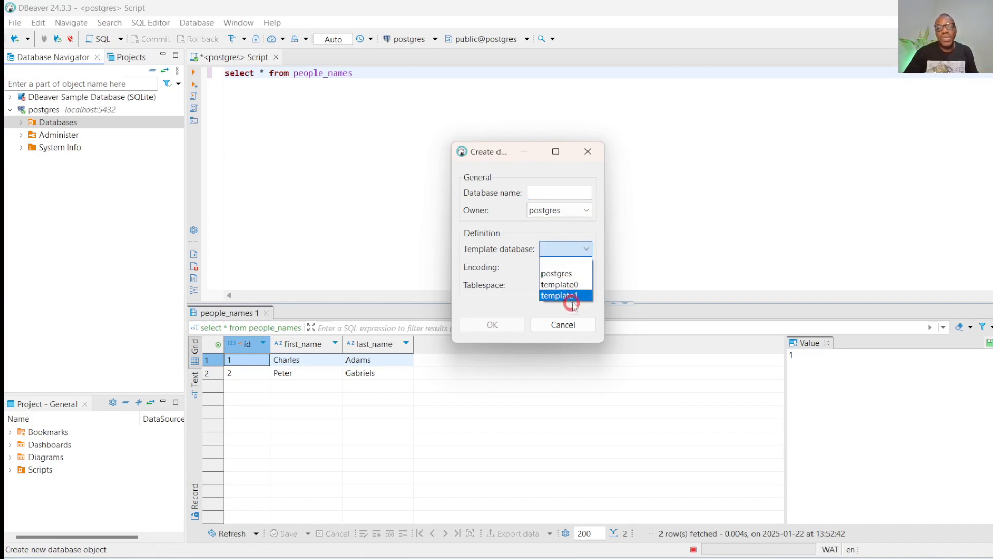
{"action": "left_click", "coordinate": [593, 188]}
{"action": "left_click", "coordinate": [570, 192]}
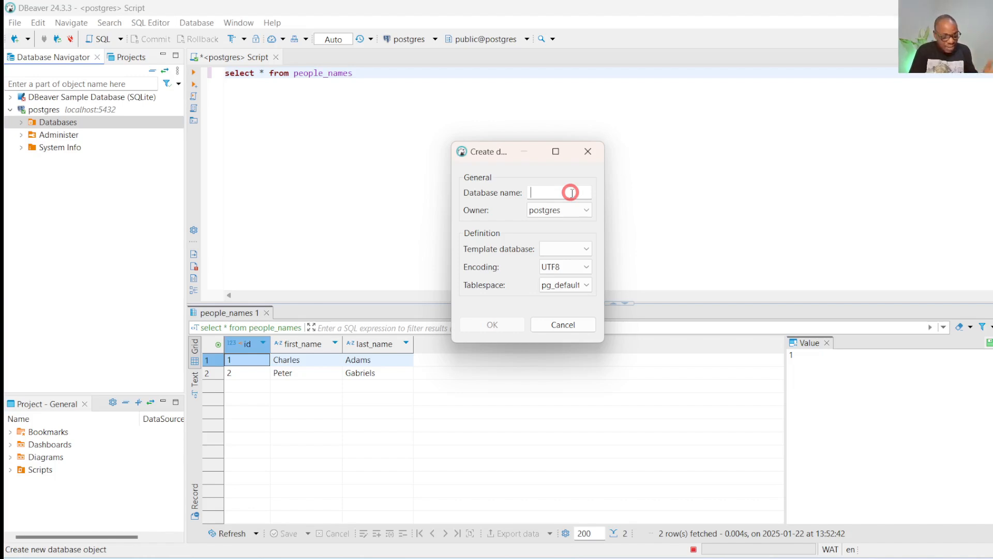
{"action": "type", "text": "Ai"}
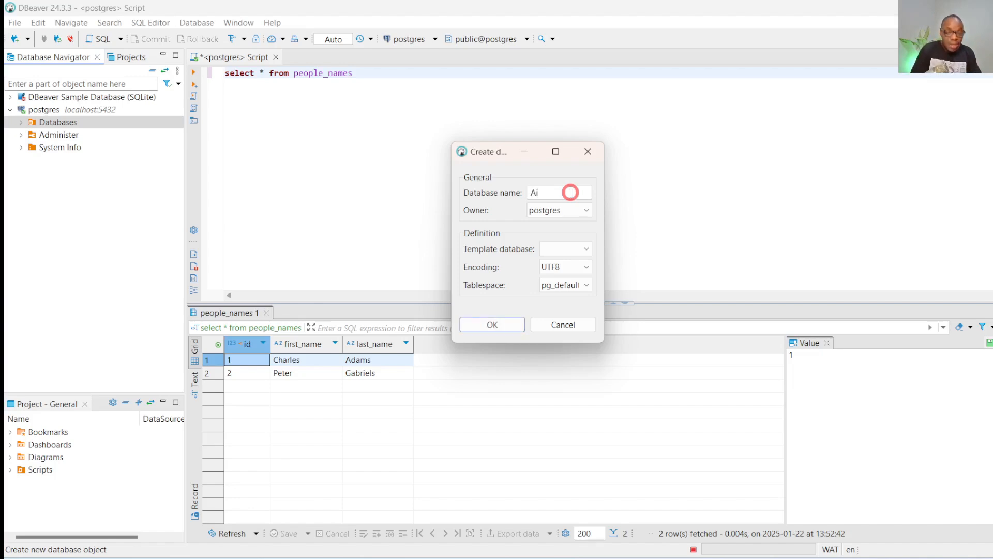
{"action": "type", "text": "rLine"}
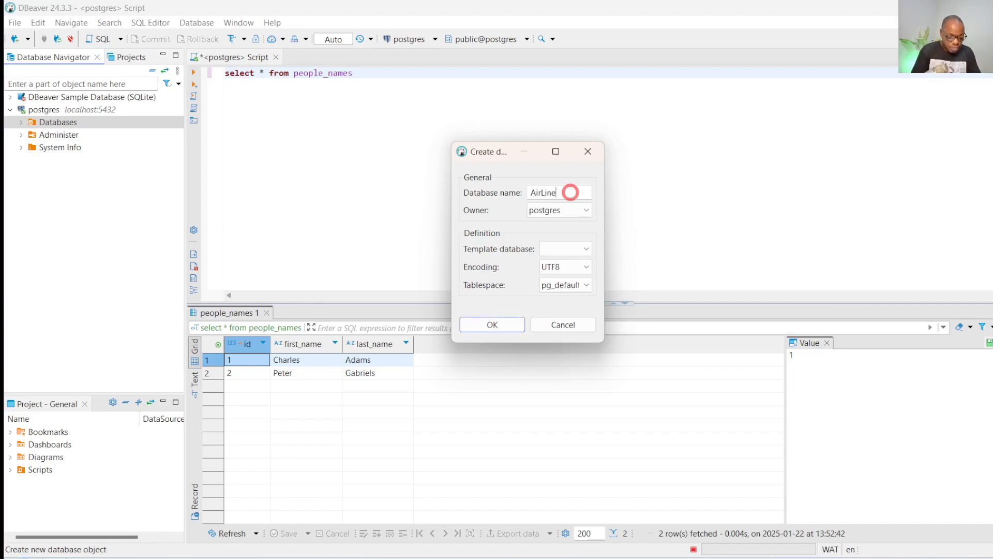
{"action": "type", "text": "_"}
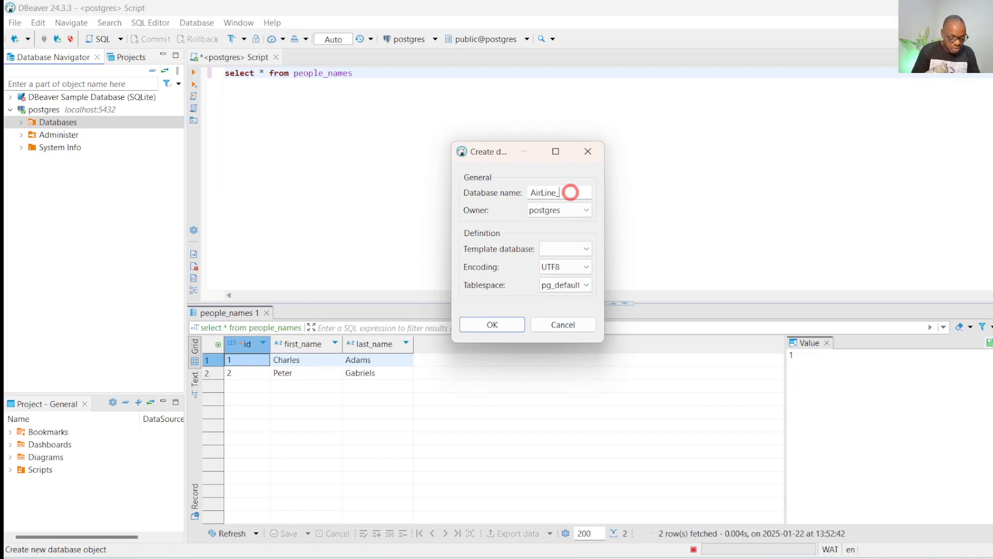
{"action": "type", "text": "Custome"}
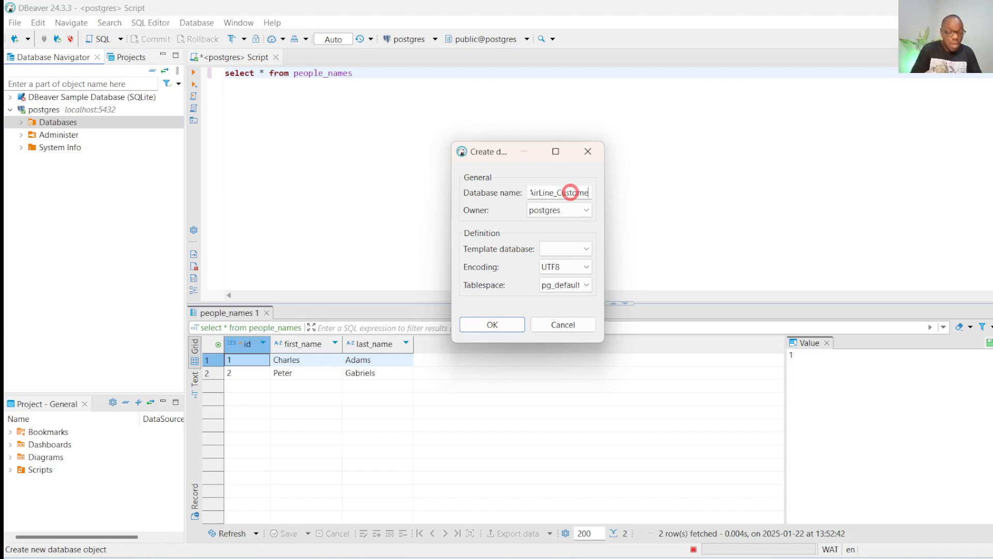
{"action": "type", "text": "r"}
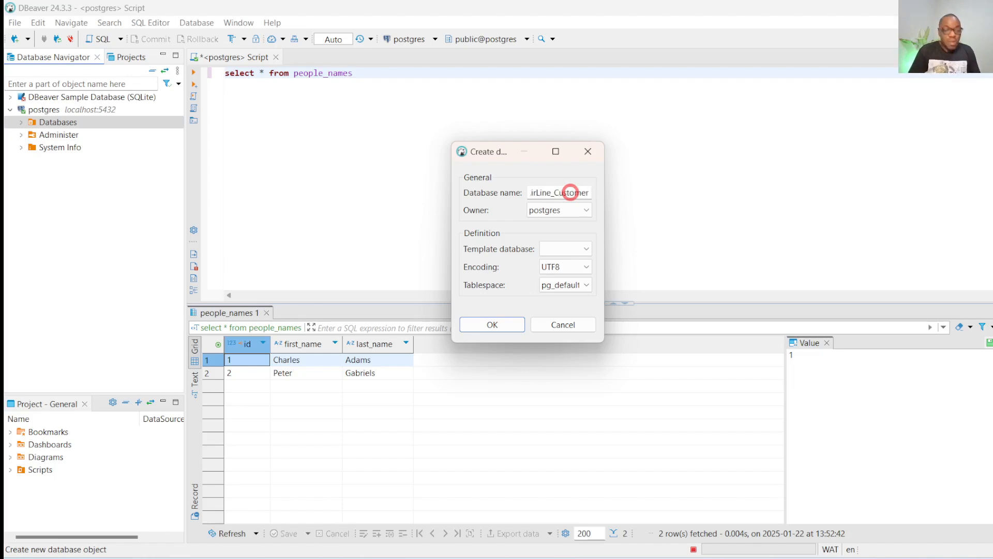
{"action": "type", "text": "s"}
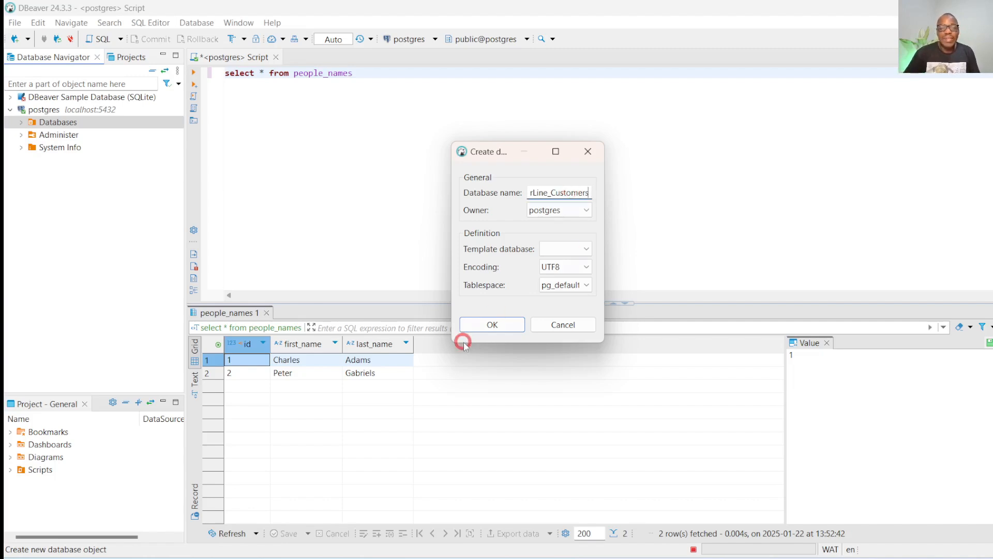
{"action": "left_click", "coordinate": [495, 324]}
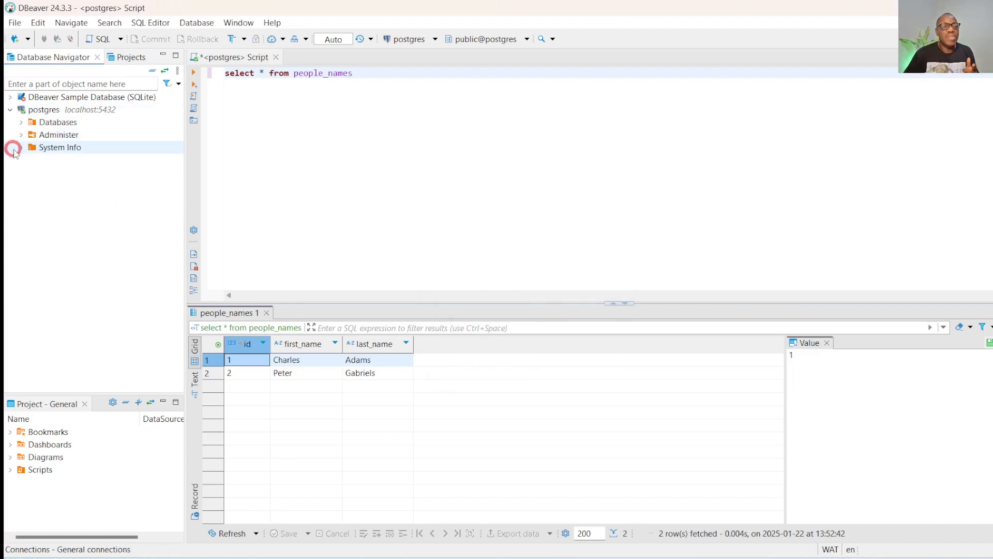
Expand the connection's Databases folder and check the contents of the postgres database, leaving that database collapsed
{"action": "left_click", "coordinate": [22, 123]}
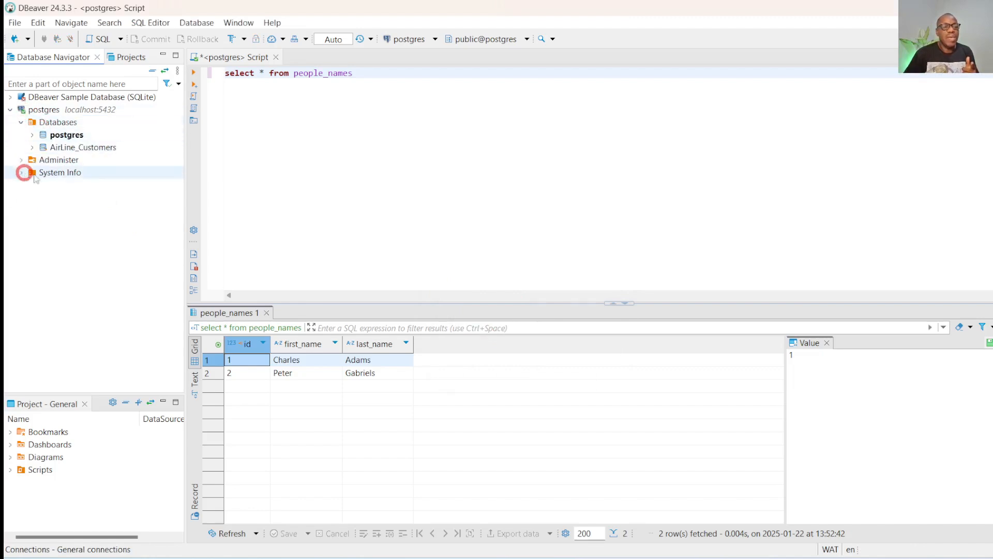
{"action": "left_click", "coordinate": [60, 147]}
{"action": "left_click", "coordinate": [61, 135]}
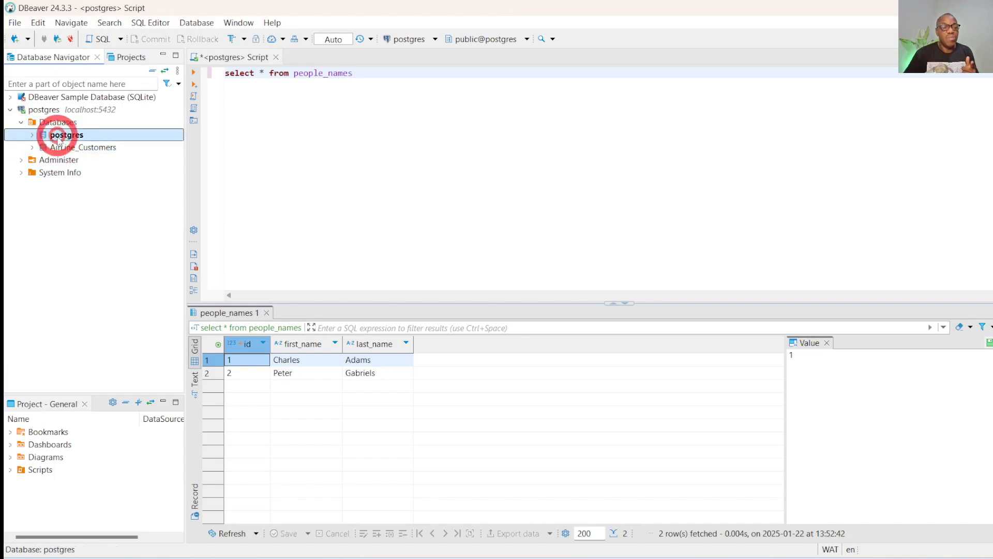
{"action": "left_click", "coordinate": [31, 135]}
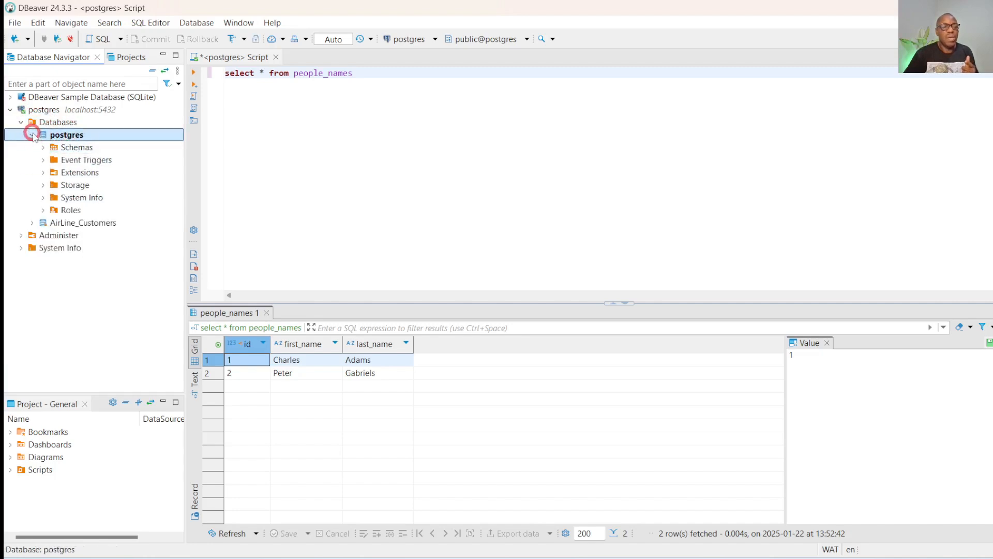
{"action": "left_click", "coordinate": [31, 135]}
Inspect the AirLine_Customers database down to its public schema's Tables folder, and collapse its Schemas folder
{"action": "left_click", "coordinate": [31, 147]}
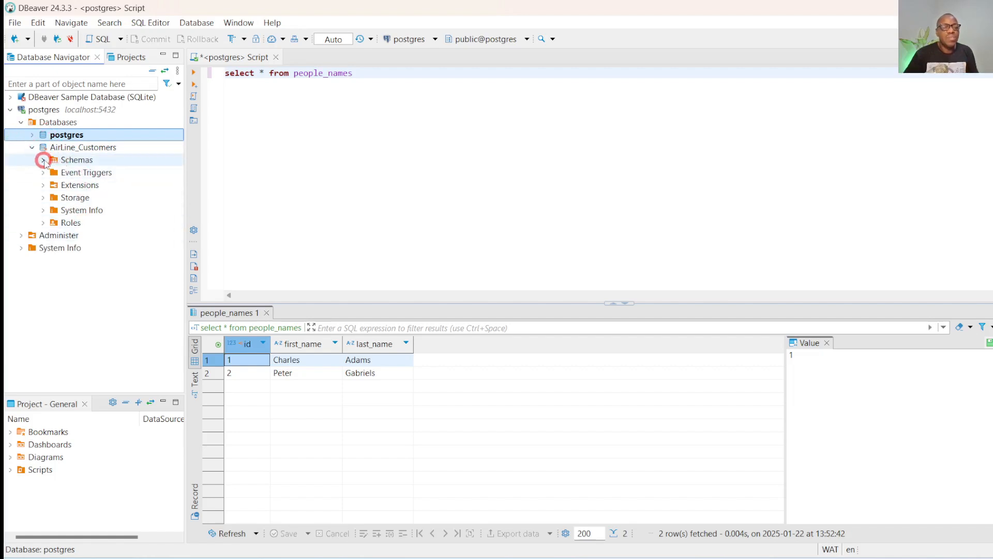
{"action": "left_click", "coordinate": [43, 160]}
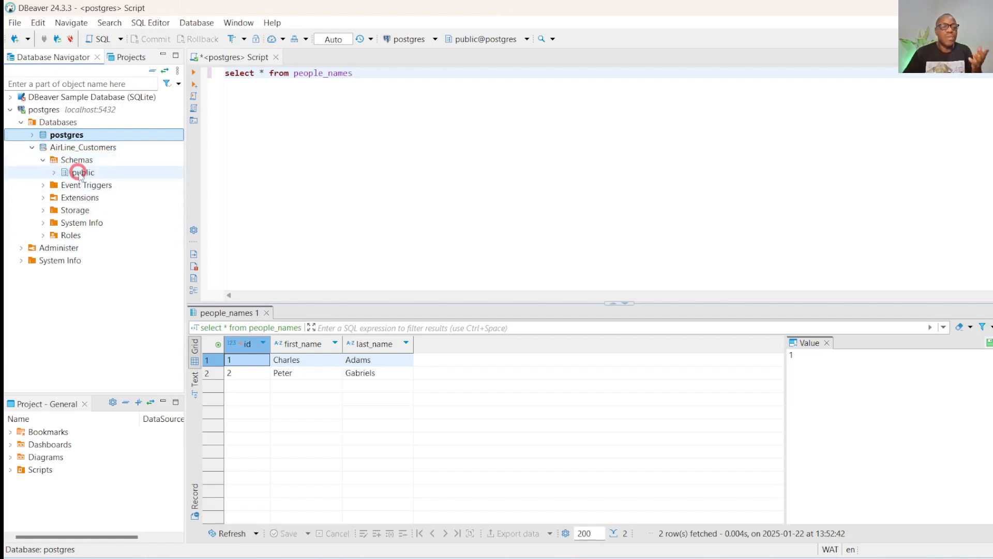
{"action": "left_click", "coordinate": [54, 173]}
{"action": "left_click", "coordinate": [65, 186]}
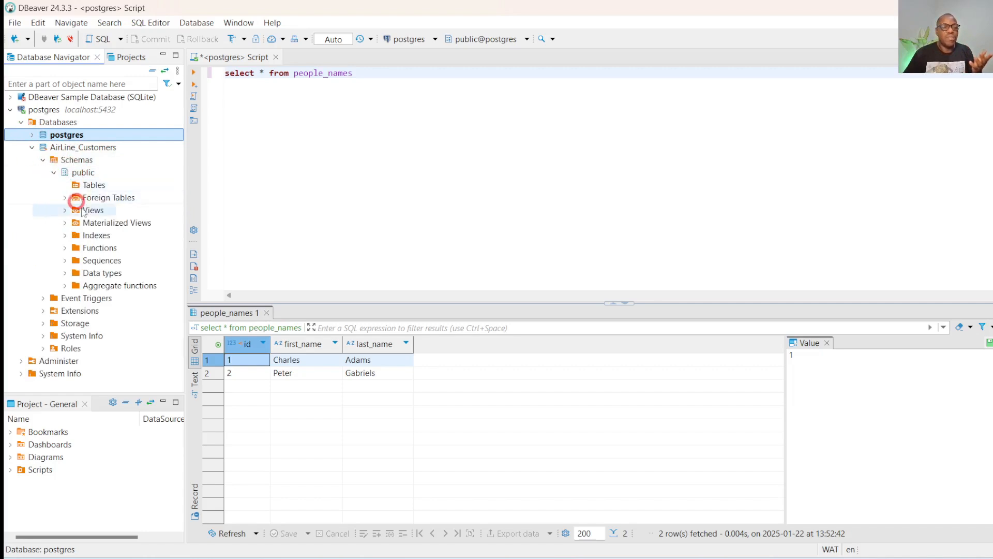
{"action": "left_click", "coordinate": [67, 186]}
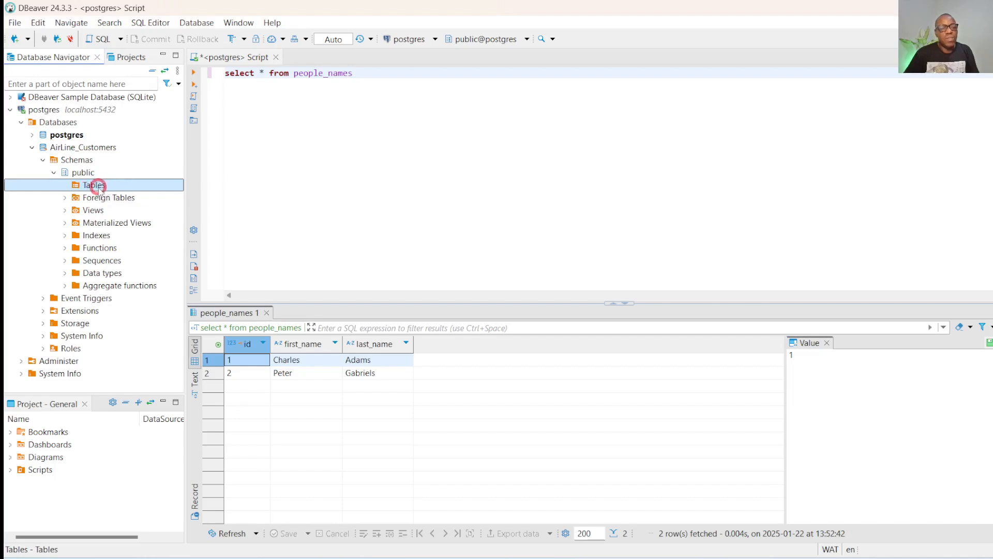
{"action": "left_click", "coordinate": [44, 161]}
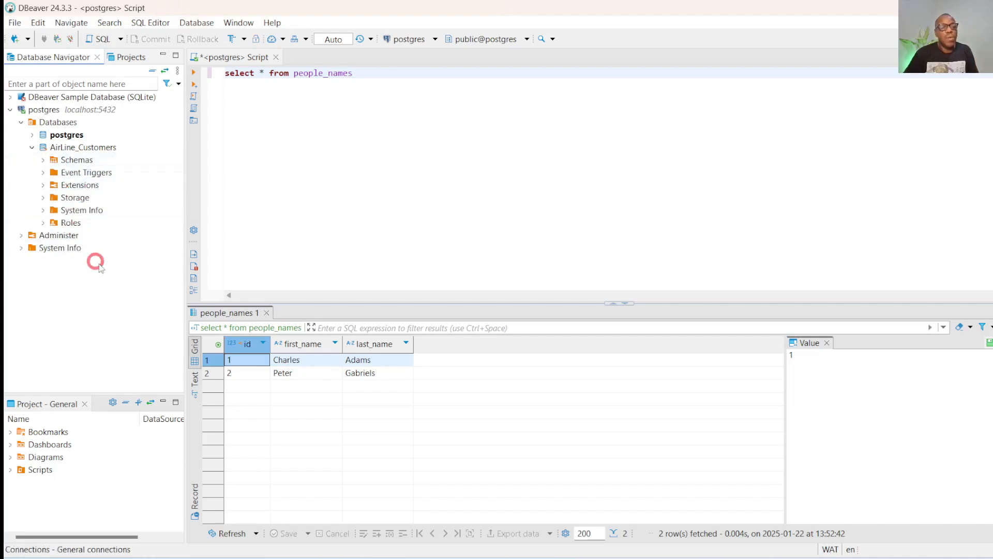